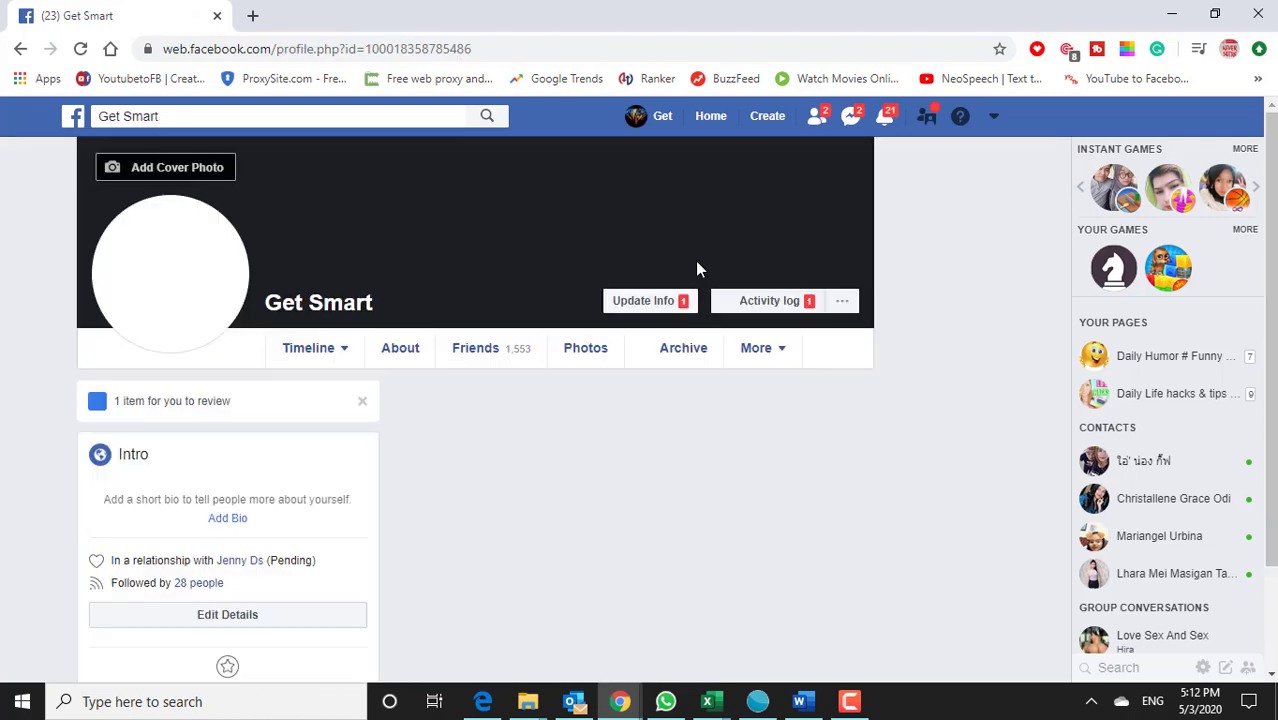
Step: Scroll to the timeline post and open its 'Polarized vs Non Polarized Sunglasses' YouTube link
{"action": "scroll", "coordinate": [697, 268], "scroll_direction": "down", "scroll_amount": 1}
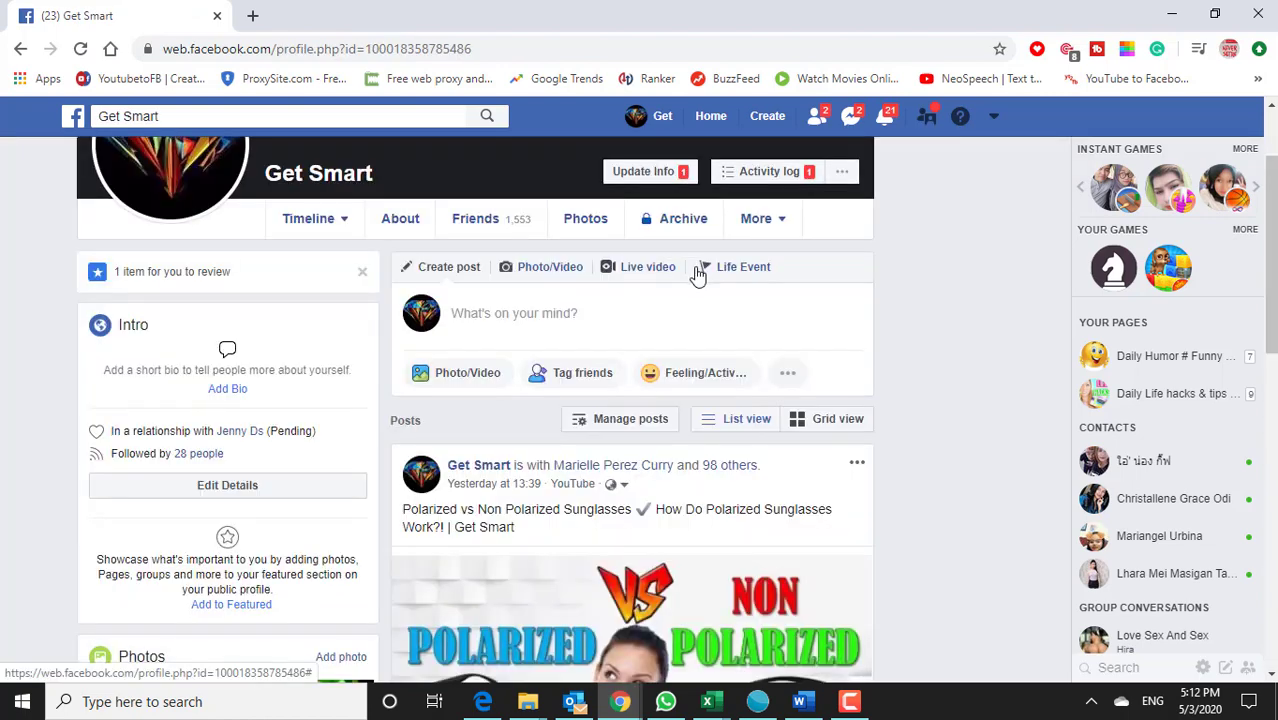
{"action": "scroll", "coordinate": [697, 268], "scroll_direction": "down", "scroll_amount": 4}
{"action": "scroll", "coordinate": [697, 270], "scroll_direction": "up", "scroll_amount": 3}
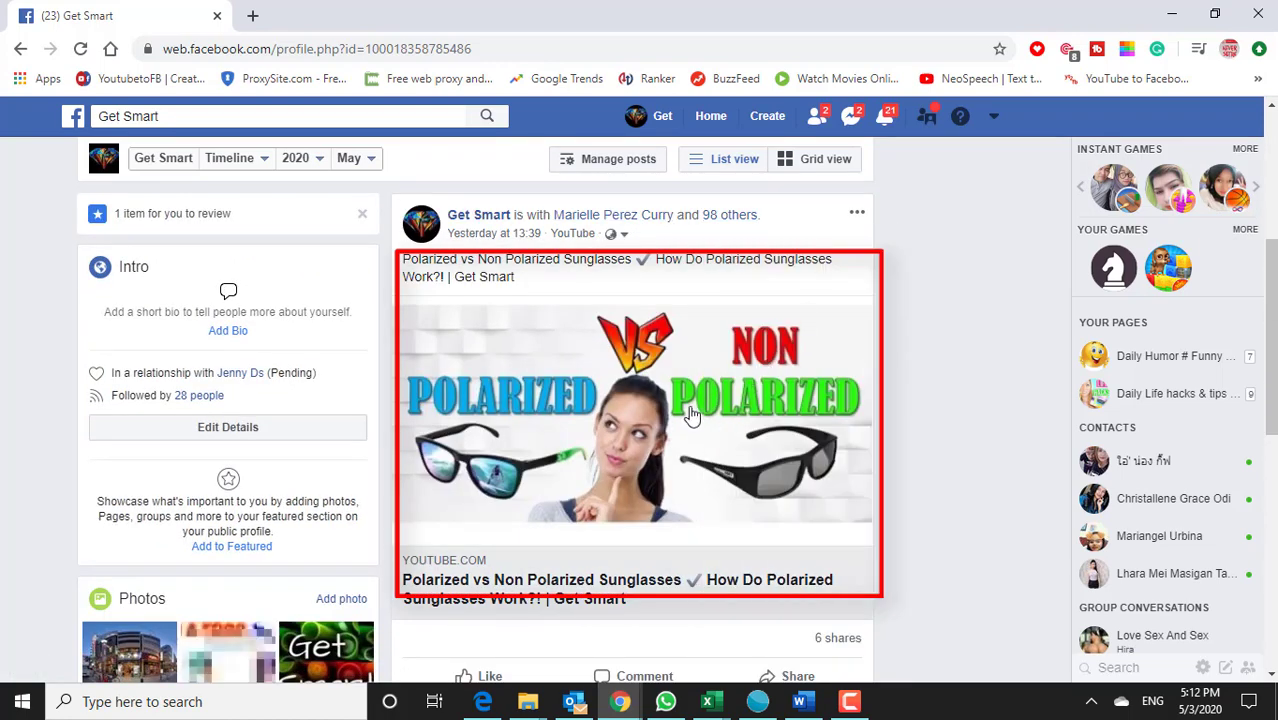
{"action": "left_click", "coordinate": [652, 400]}
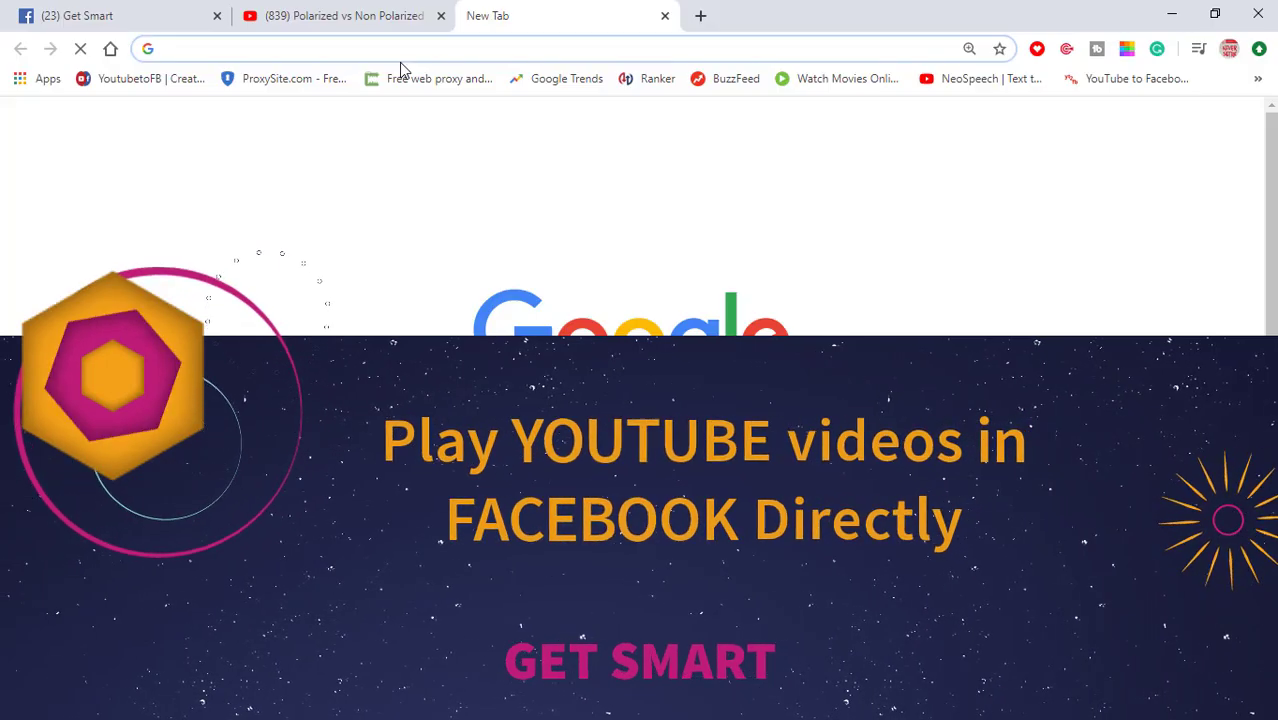
Step: Type 'TR' in a new tab's address bar to bring up 'transfer video to fb profile'
{"action": "type", "text": "TR"}
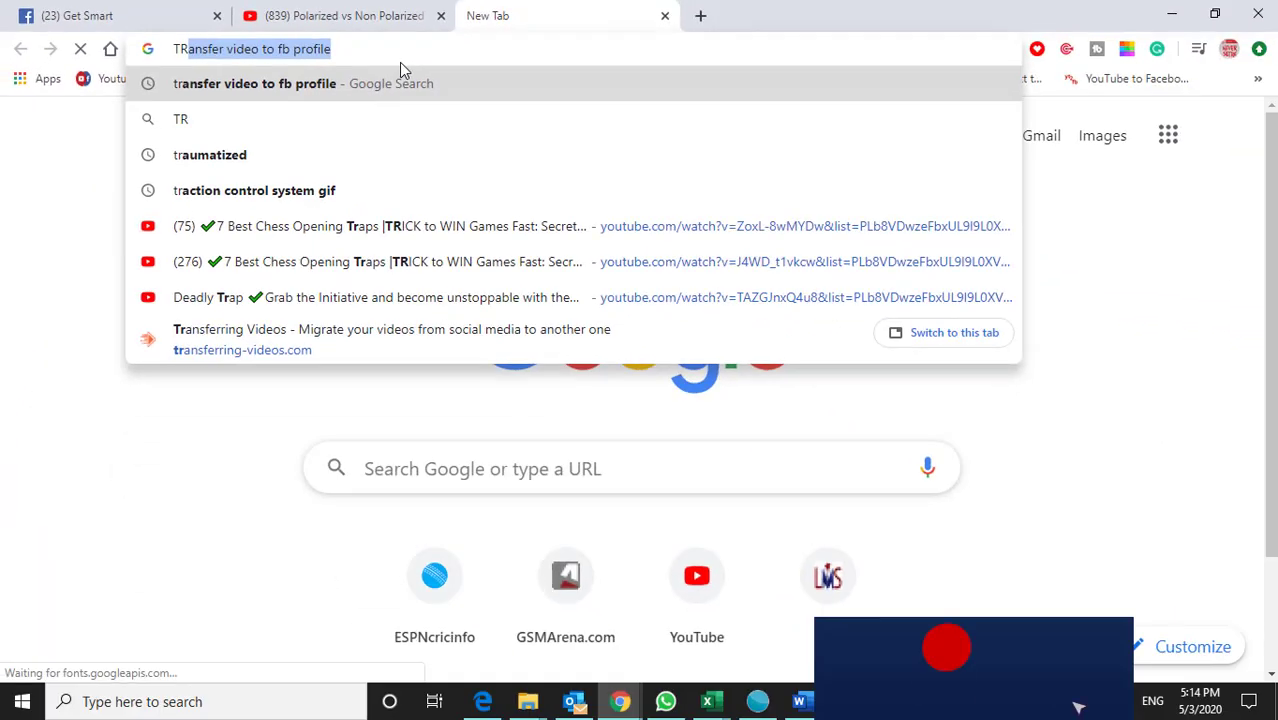
Step: Search Google for 'transfer video to fb profile' and open the transferring-videos.com result
{"action": "key", "text": "Return"}
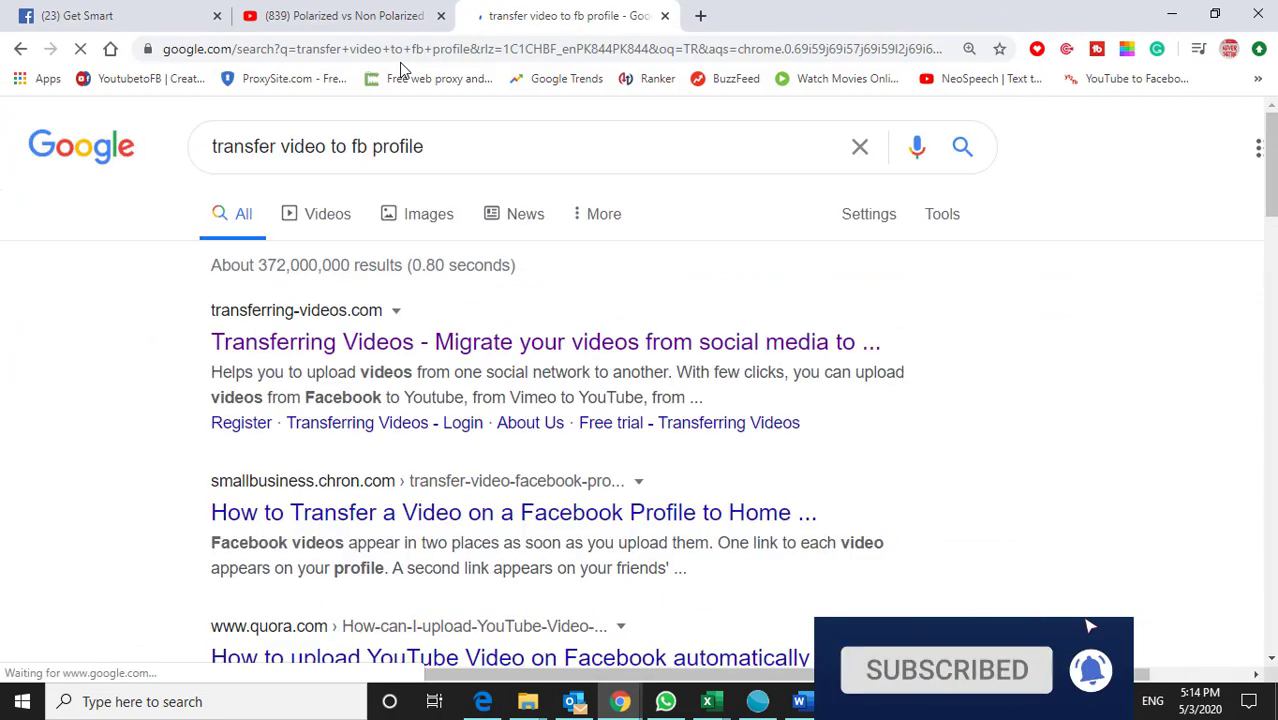
{"action": "left_click", "coordinate": [427, 346]}
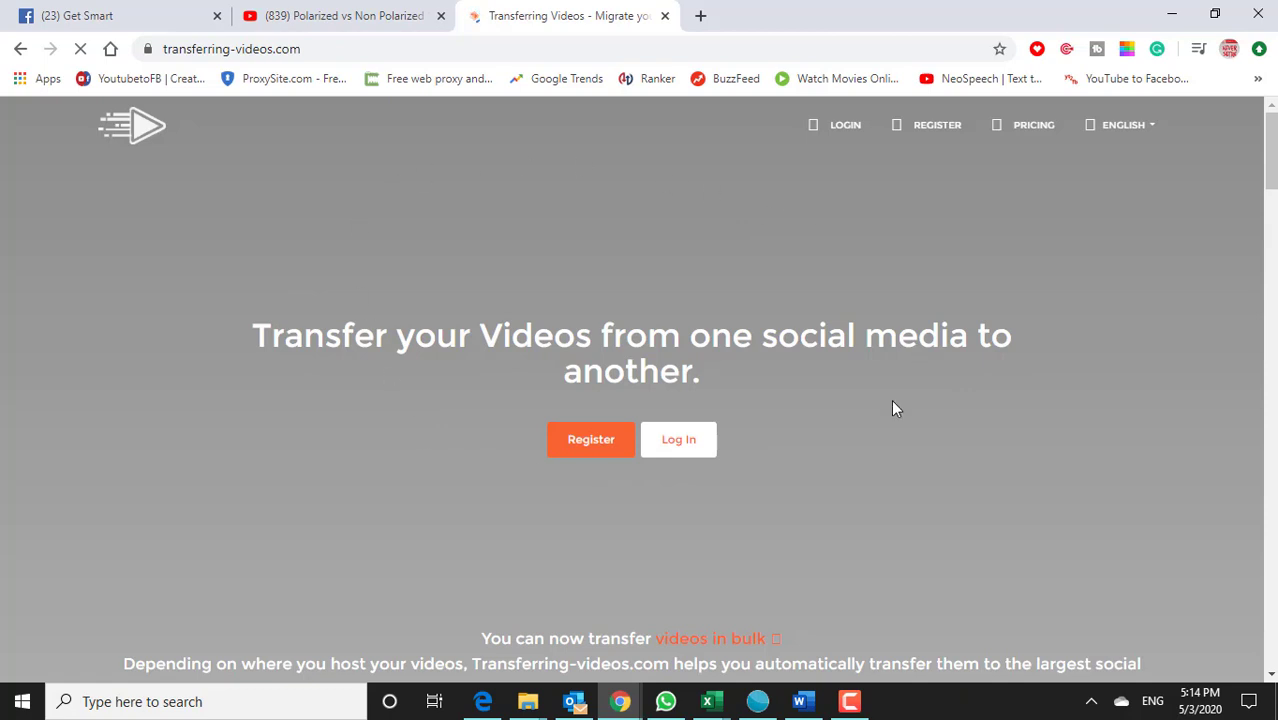
Step: Start a new Transferring-videos.com registration and enter the account's Gmail address
{"action": "left_click", "coordinate": [587, 441]}
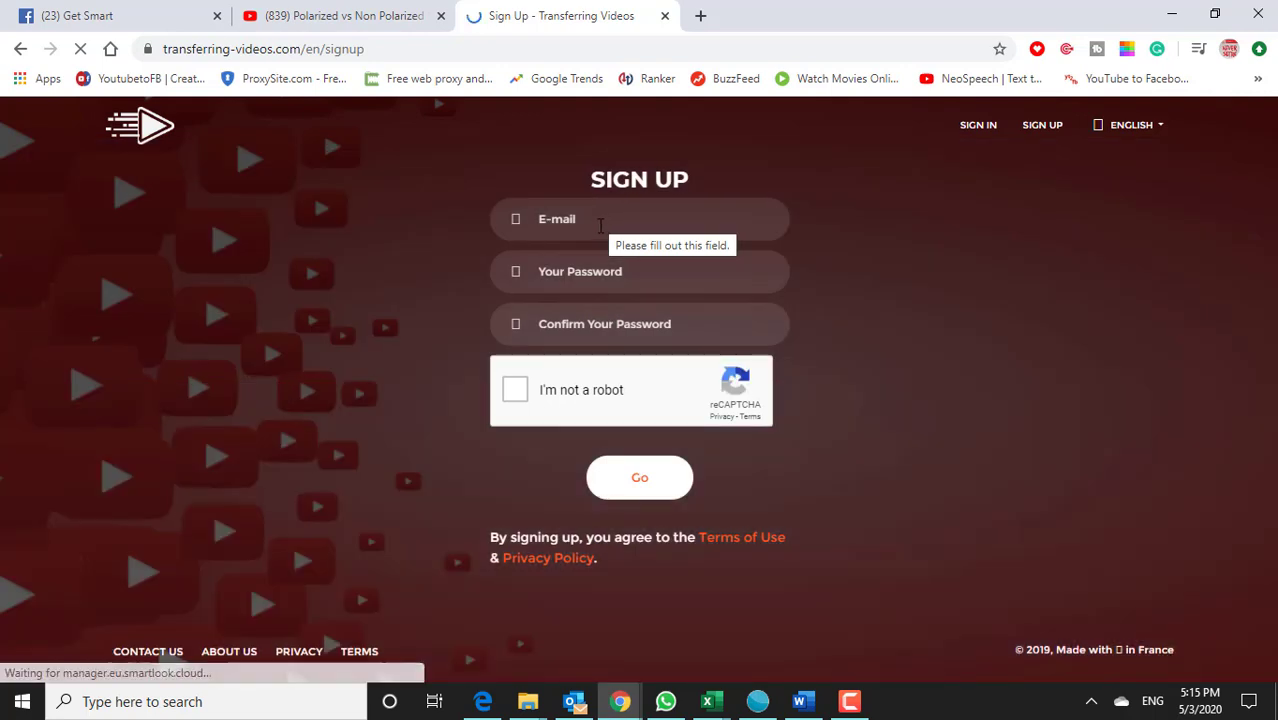
{"action": "left_click", "coordinate": [600, 222]}
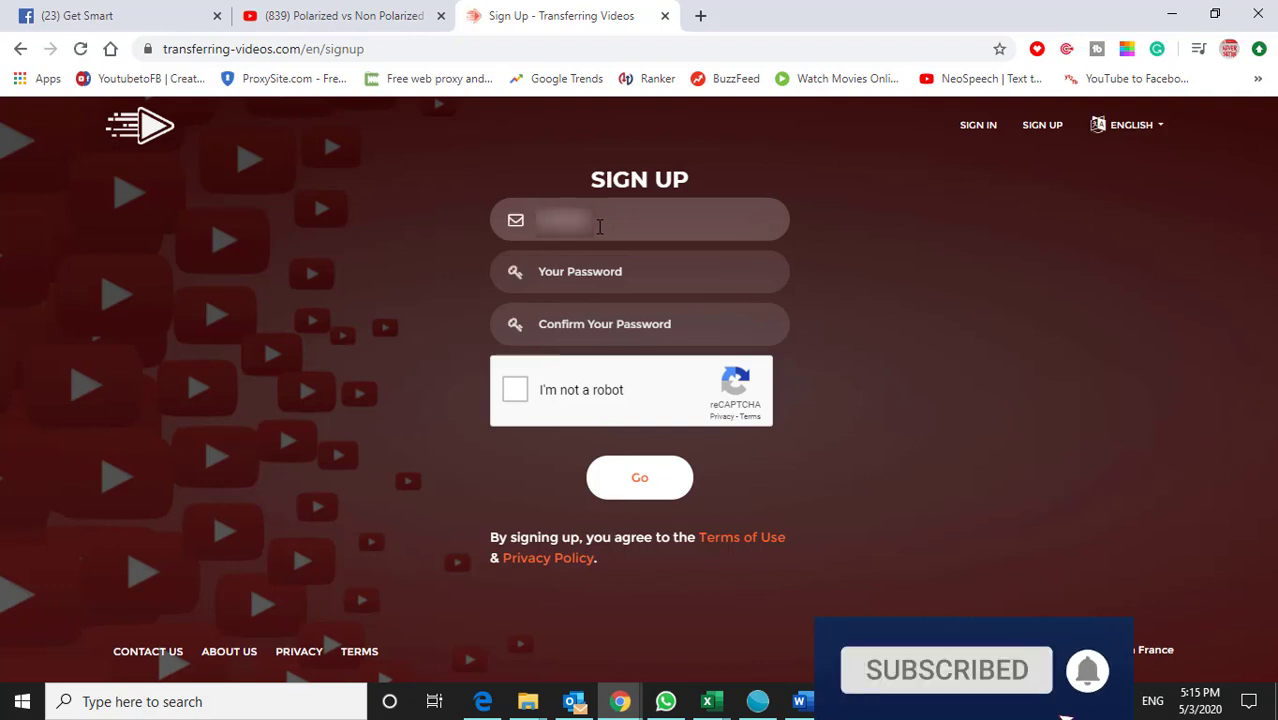
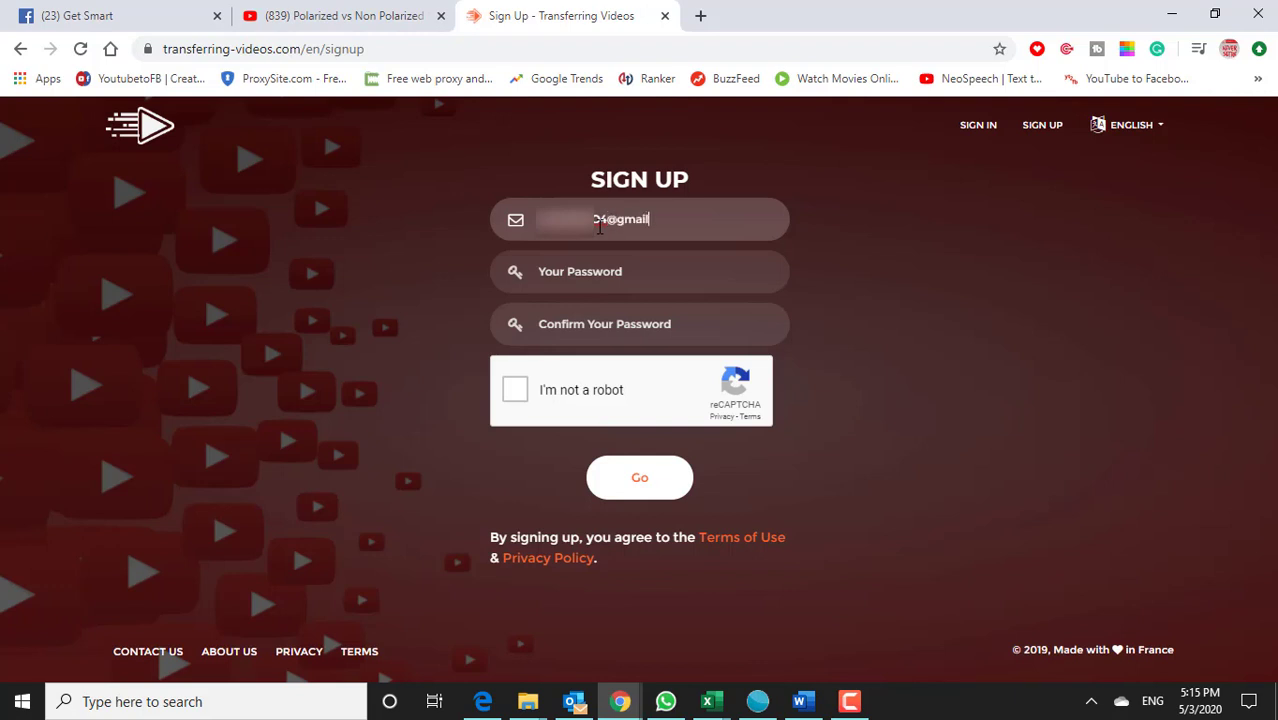
{"action": "key", "text": "Tab"}
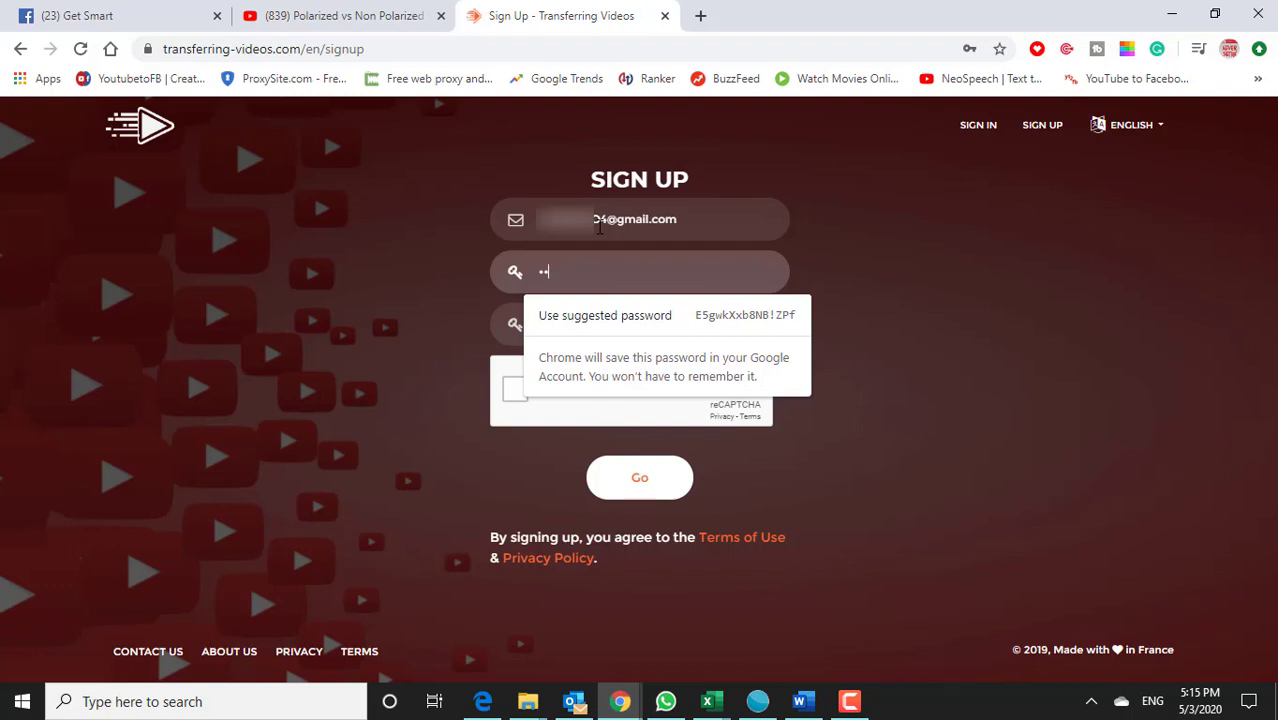
Step: Enter and confirm the account password, pass the robot check, and submit the sign-up
{"action": "type", "text": "••"}
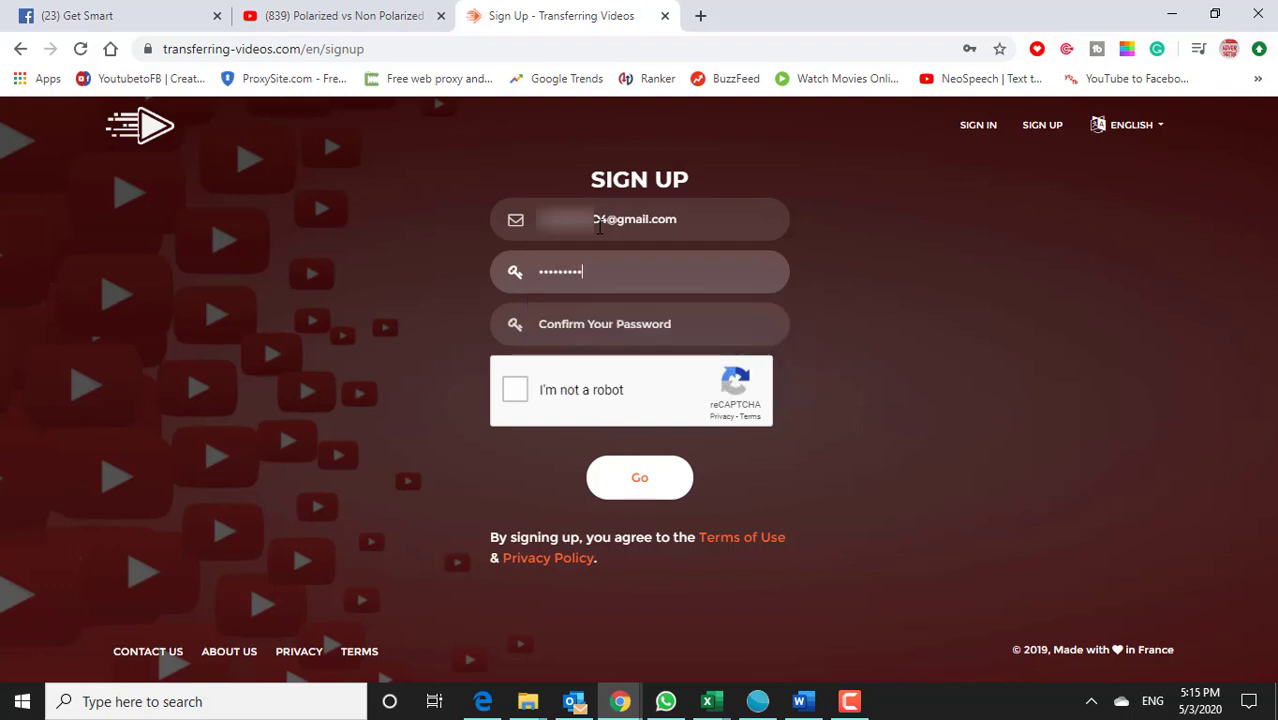
{"action": "type", "text": "•"}
{"action": "key", "text": "Tab"}
{"action": "type", "text": "•"}
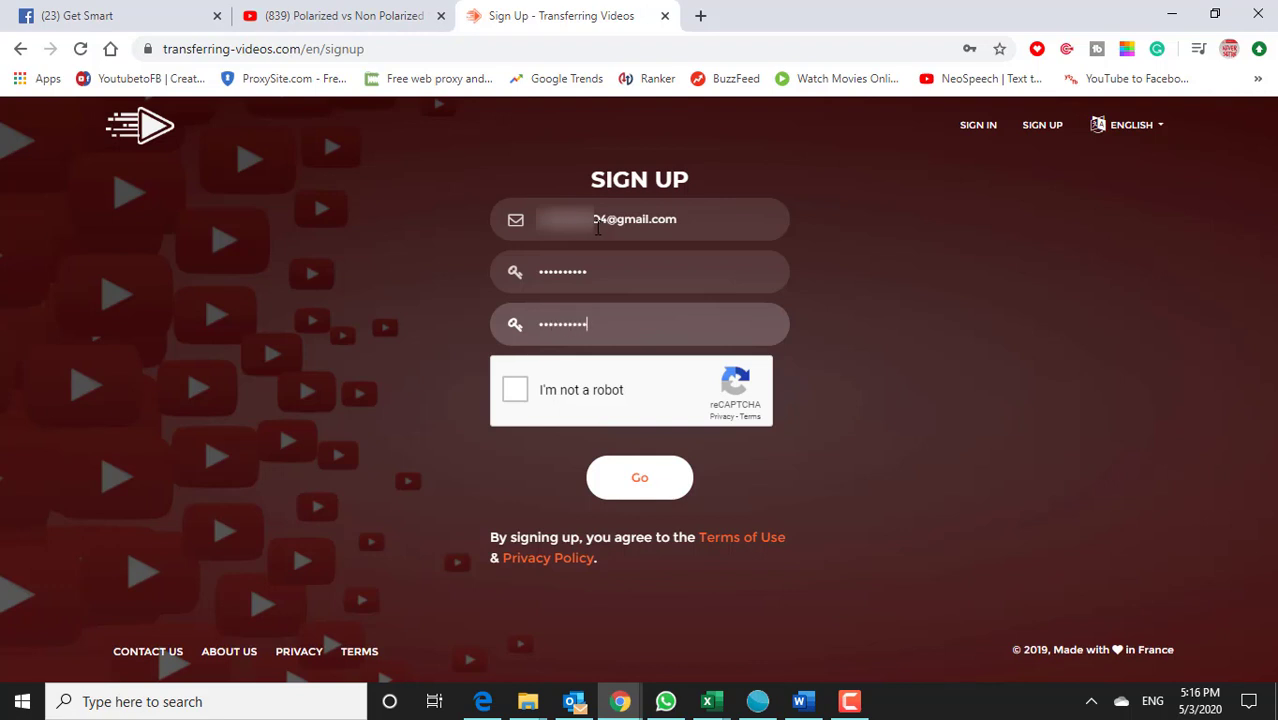
{"action": "left_click", "coordinate": [530, 395]}
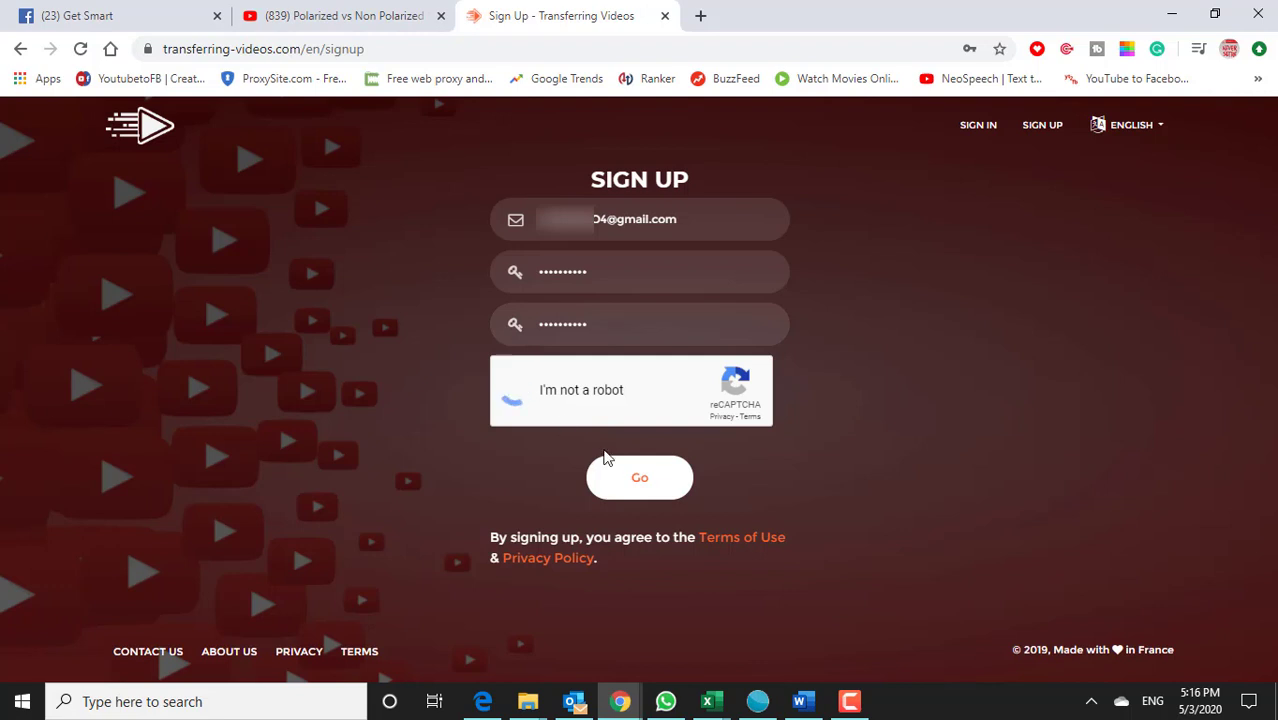
{"action": "left_click", "coordinate": [665, 494]}
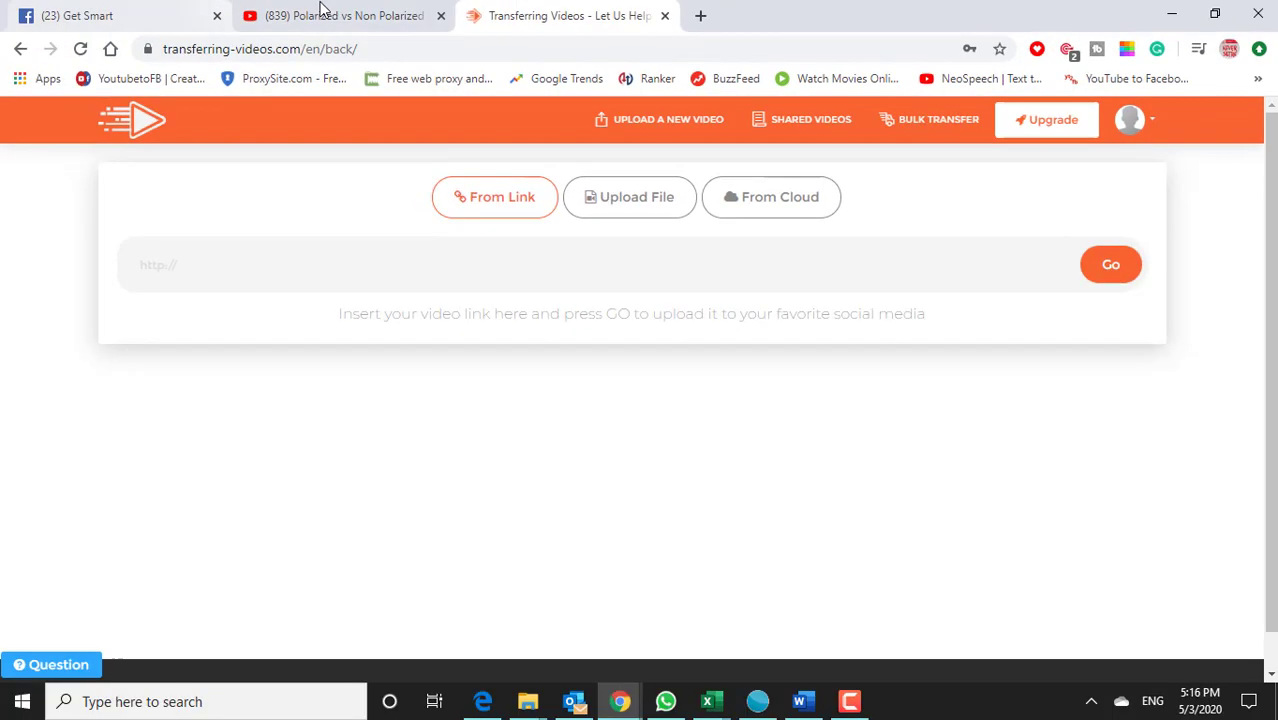
Step: Switch back to the tab holding the sunglasses YouTube video
{"action": "left_click", "coordinate": [319, 15]}
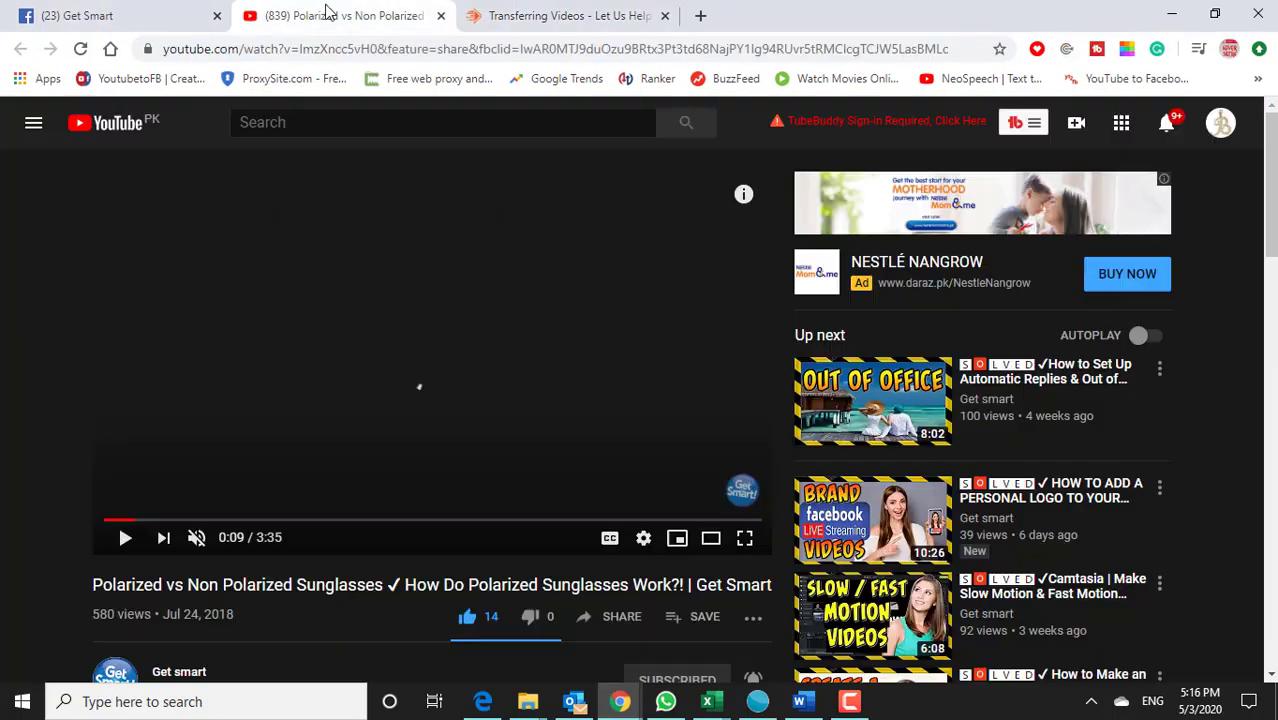
Step: Play the sunglasses video, select its URL, and return to the Transferring Videos tab
{"action": "left_click", "coordinate": [429, 413]}
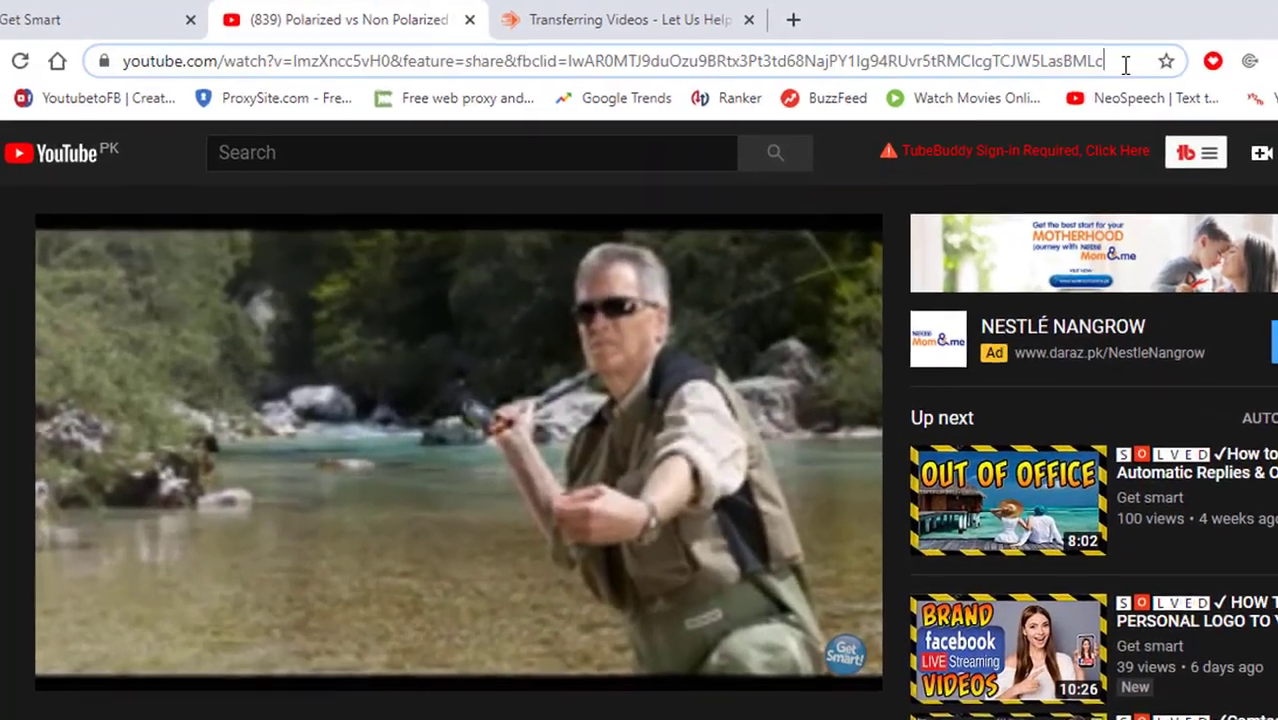
{"action": "left_click", "coordinate": [967, 49]}
{"action": "key", "text": "ctrl+c"}
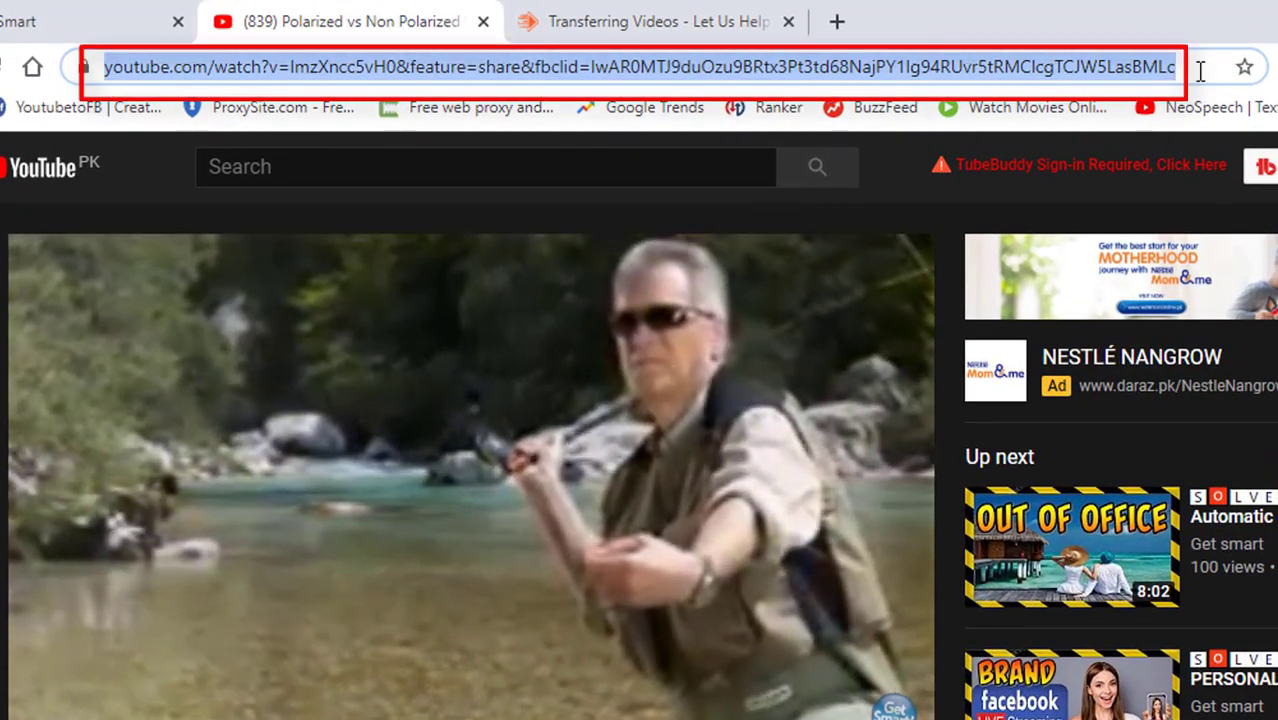
{"action": "left_click", "coordinate": [682, 14]}
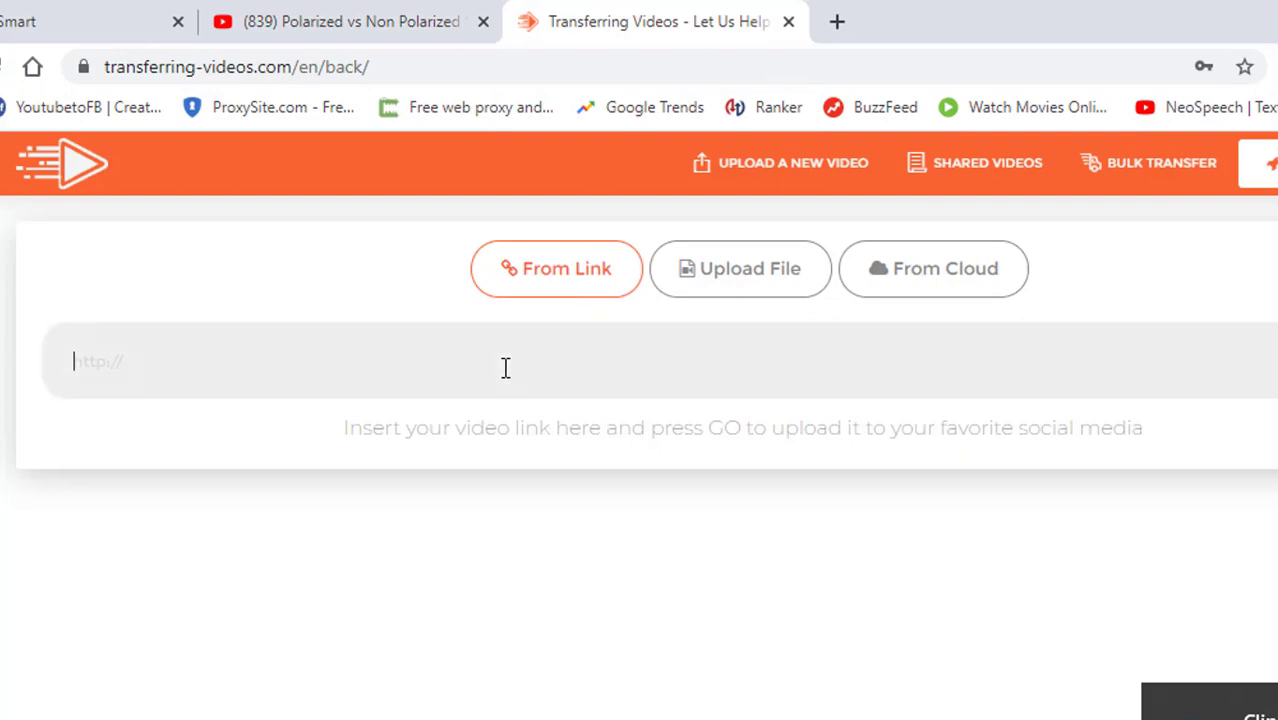
Step: Paste the YouTube link into the From Link box and fetch the video's title and description
{"action": "key", "text": "ctrl+v"}
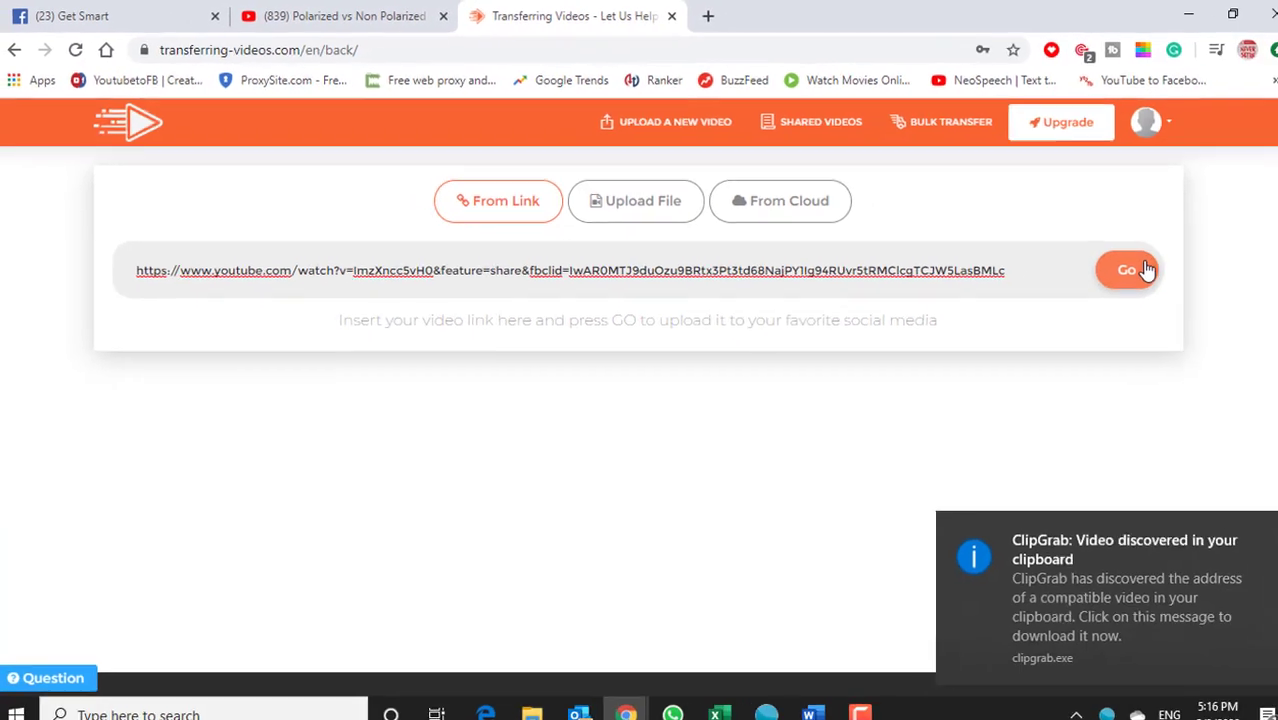
{"action": "left_click", "coordinate": [1125, 267]}
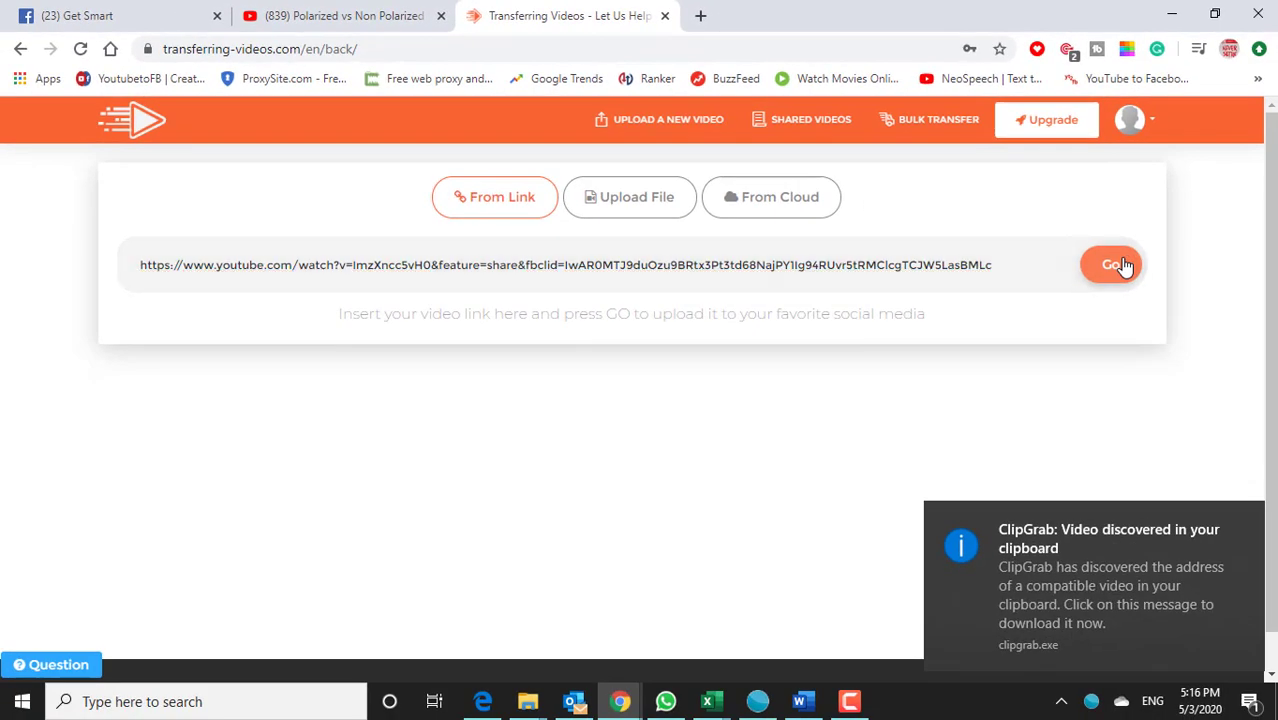
{"action": "scroll", "coordinate": [993, 449], "scroll_direction": "down", "scroll_amount": 2}
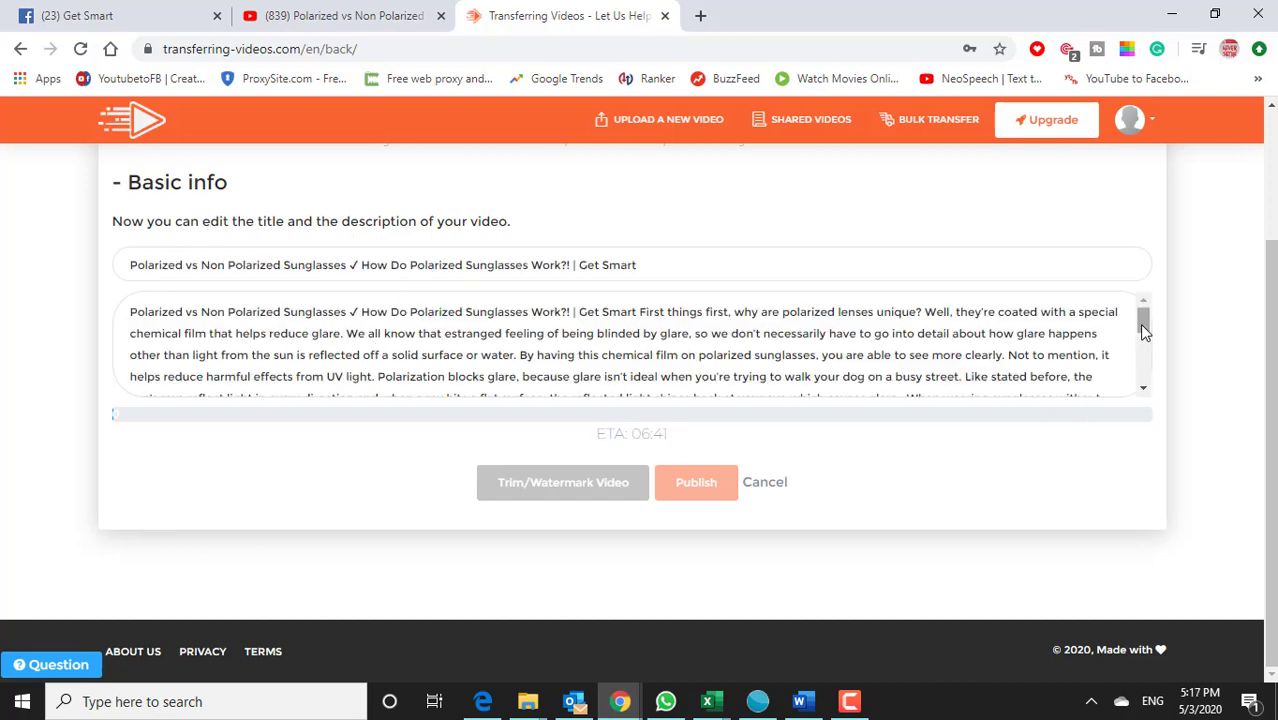
{"action": "mouse_move", "coordinate": [1145, 332]}
{"action": "left_mouse_down"}
{"action": "mouse_move", "coordinate": [1164, 365]}
{"action": "mouse_move", "coordinate": [1150, 318]}
{"action": "left_mouse_up"}
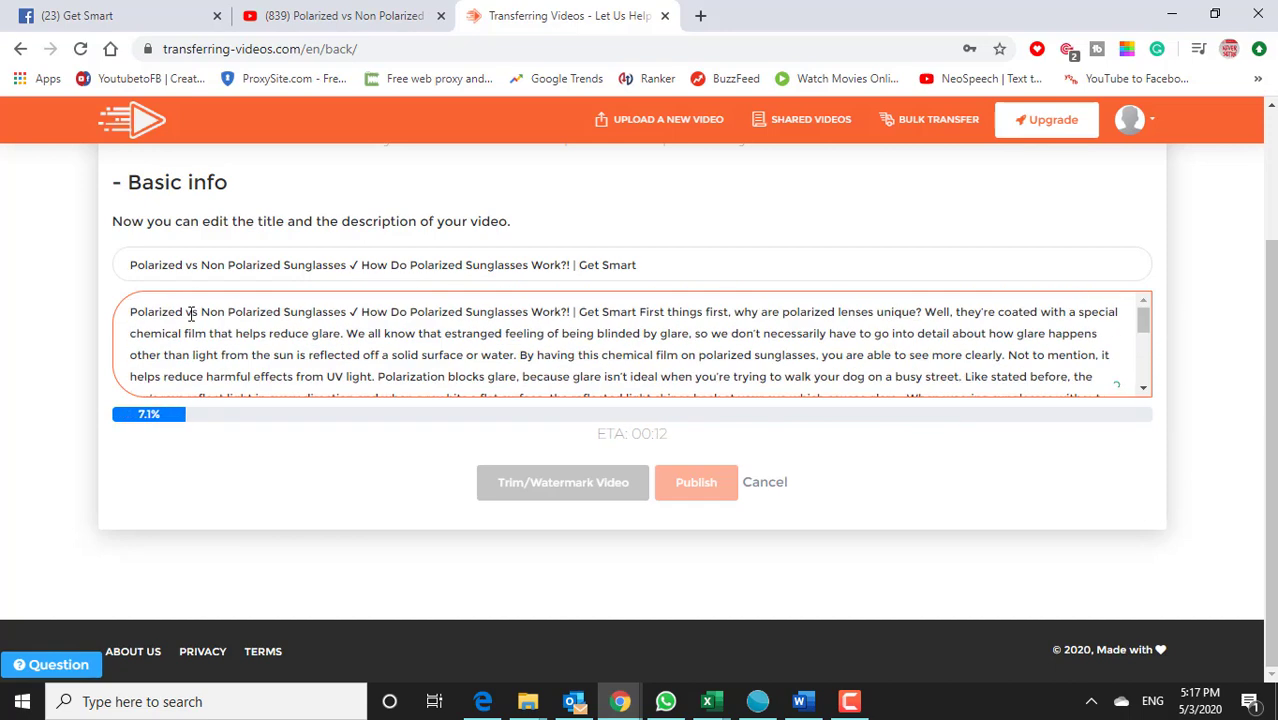
{"action": "scroll", "coordinate": [397, 348], "scroll_direction": "down", "scroll_amount": 5}
{"action": "scroll", "coordinate": [397, 348], "scroll_direction": "up", "scroll_amount": 6}
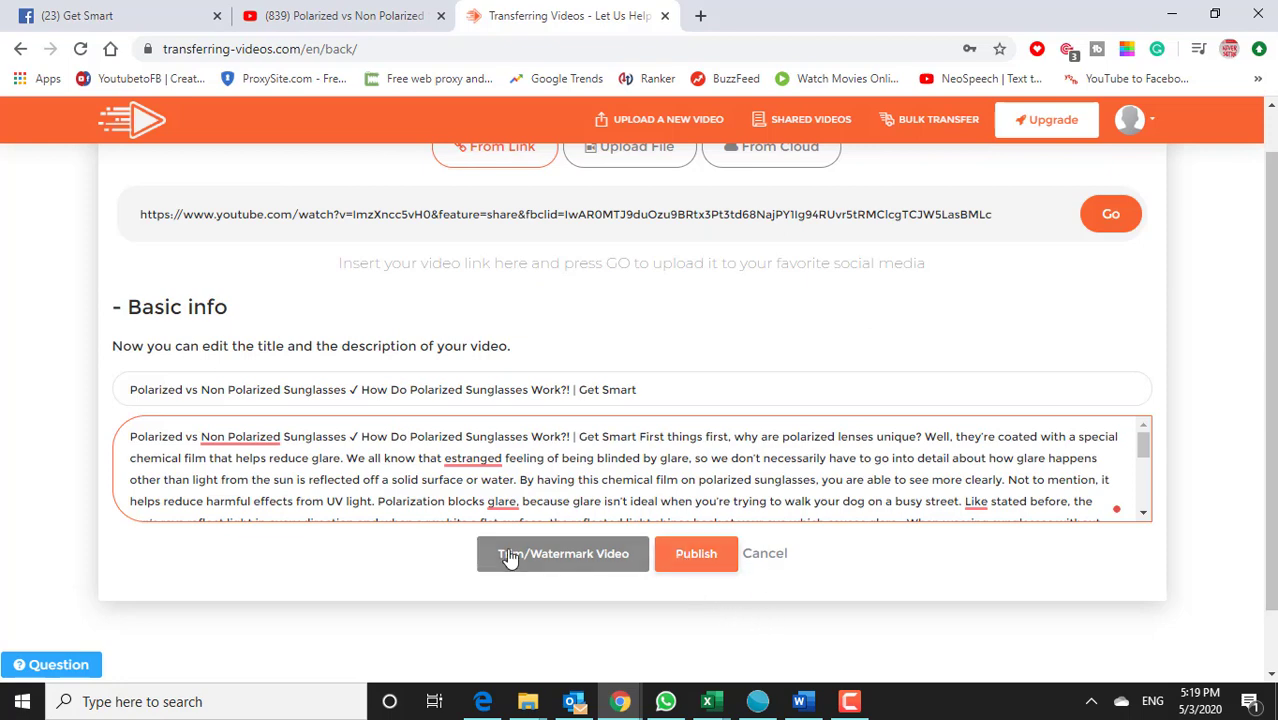
Step: Publish the video and choose Facebook as the upload destination
{"action": "left_click", "coordinate": [704, 578]}
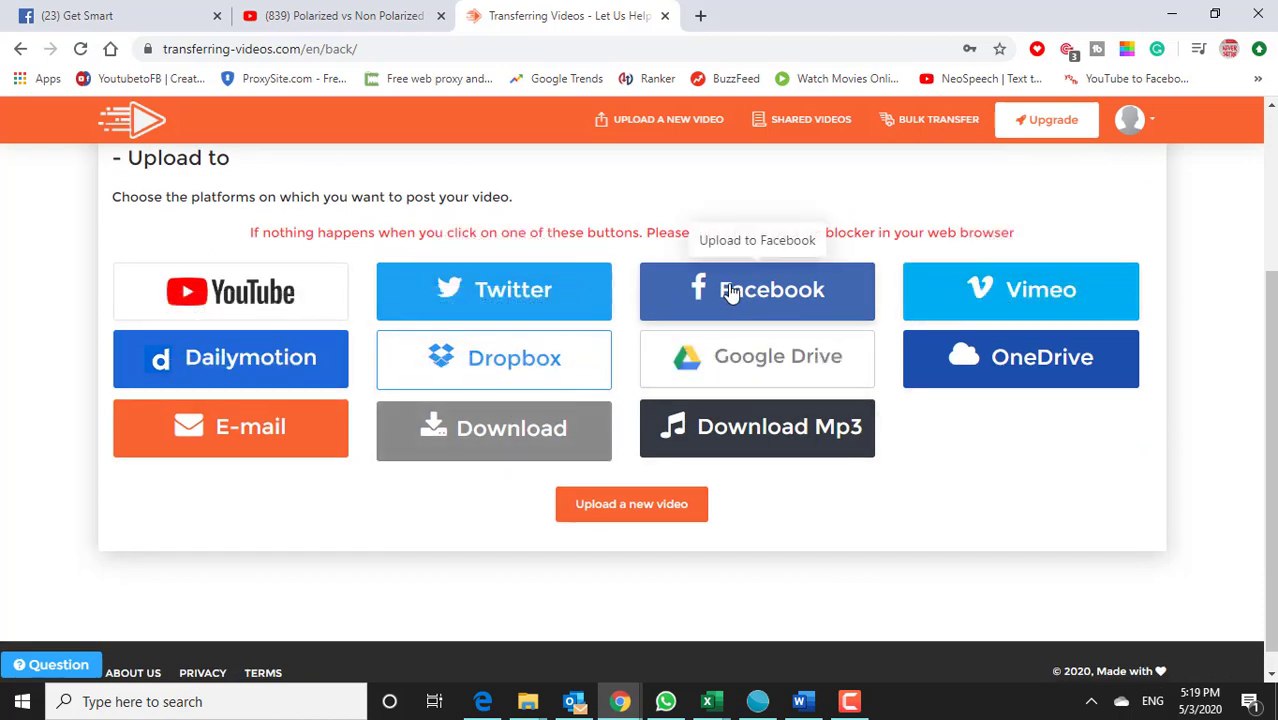
{"action": "left_click", "coordinate": [733, 291]}
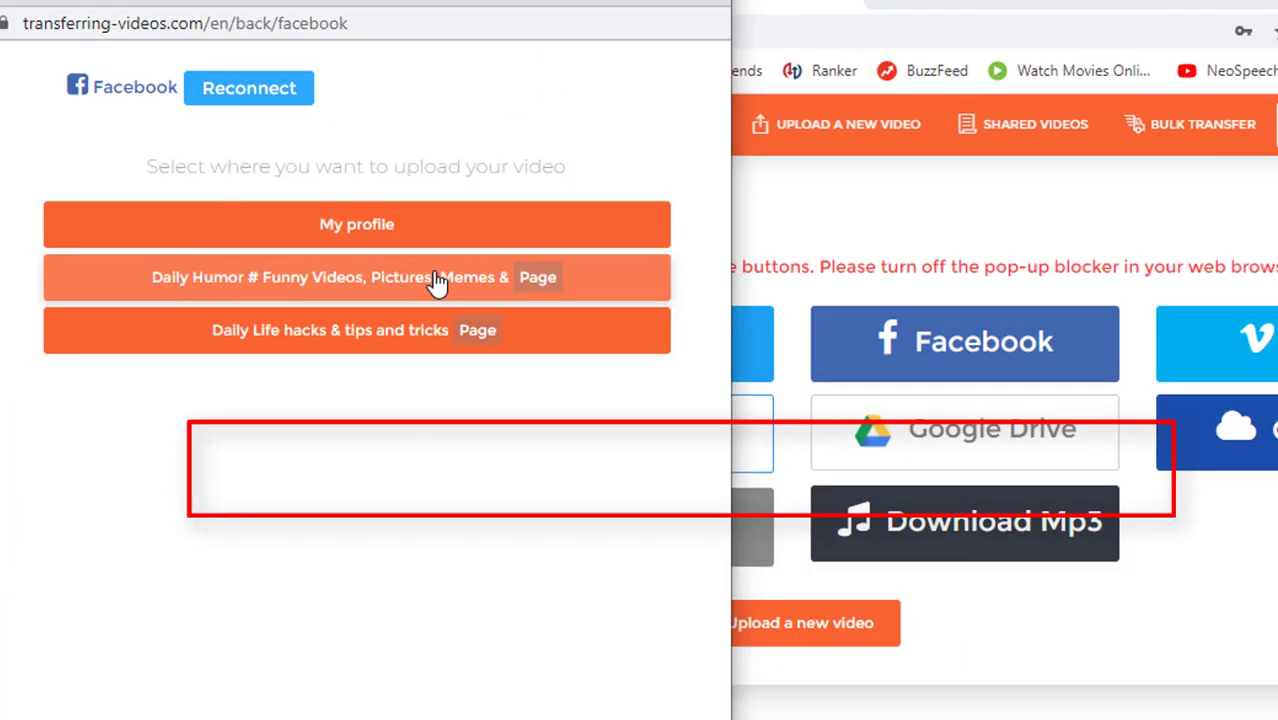
Step: Publish the video to the Daily Humor page, select the returned link, and close the window
{"action": "left_click", "coordinate": [812, 470]}
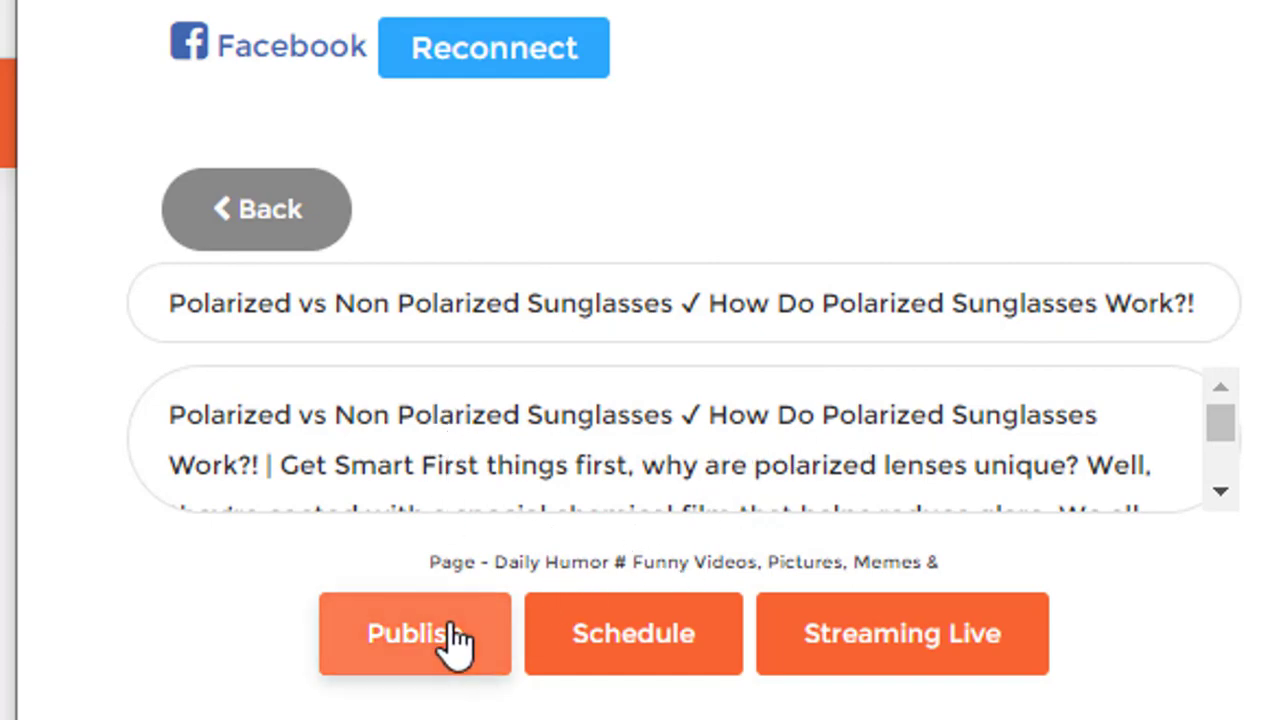
{"action": "left_click", "coordinate": [470, 487]}
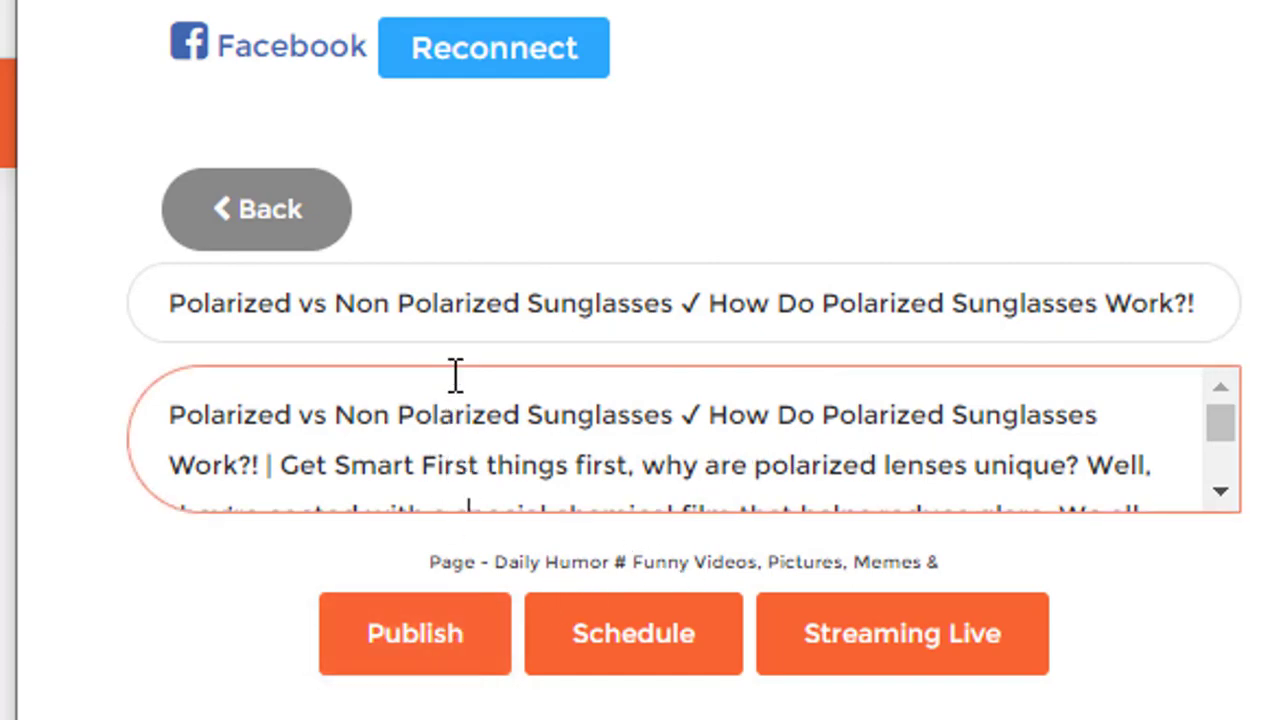
{"action": "left_click", "coordinate": [468, 331]}
{"action": "left_click", "coordinate": [452, 624]}
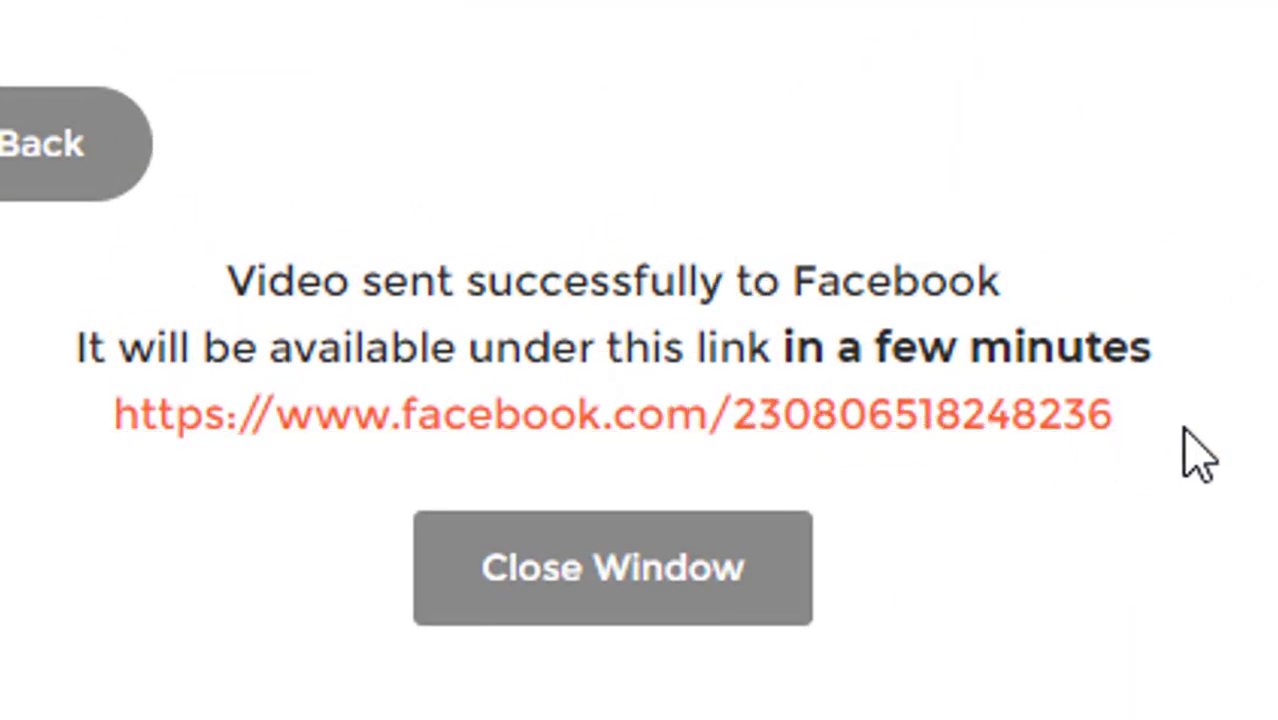
{"action": "left_click_drag", "start_coordinate": [1185, 432], "coordinate": [148, 413]}
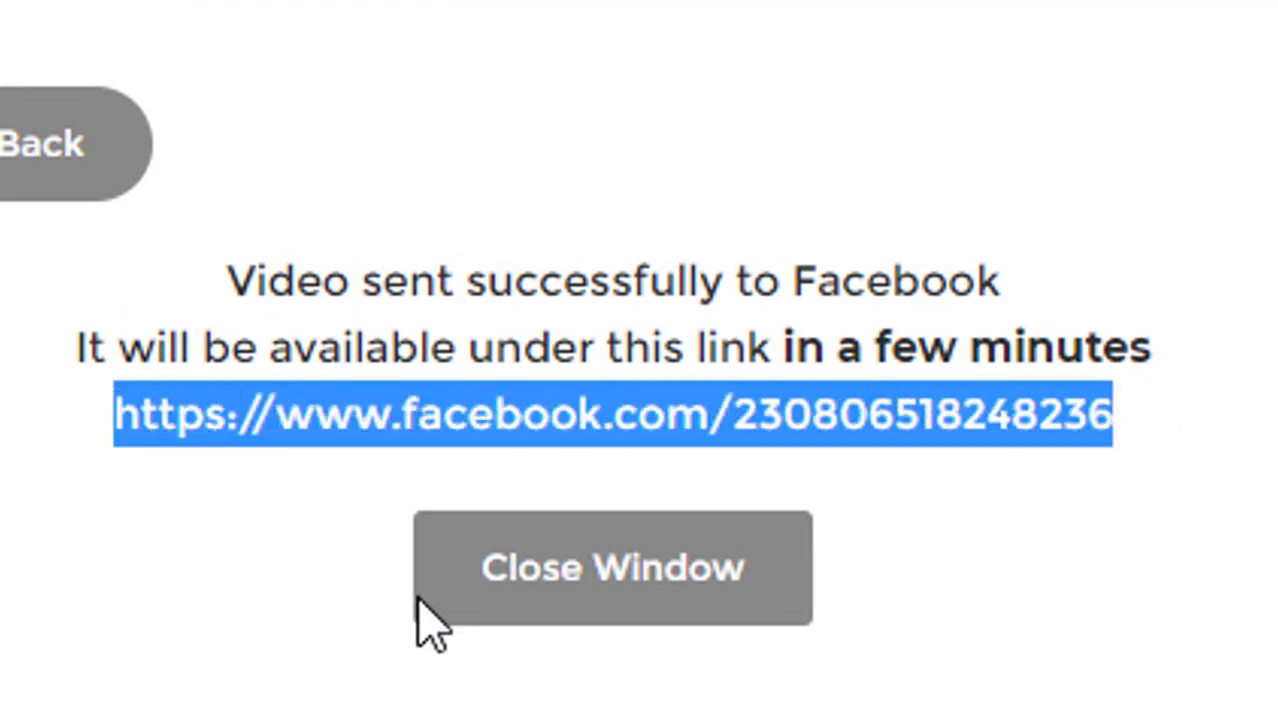
{"action": "left_click", "coordinate": [685, 556]}
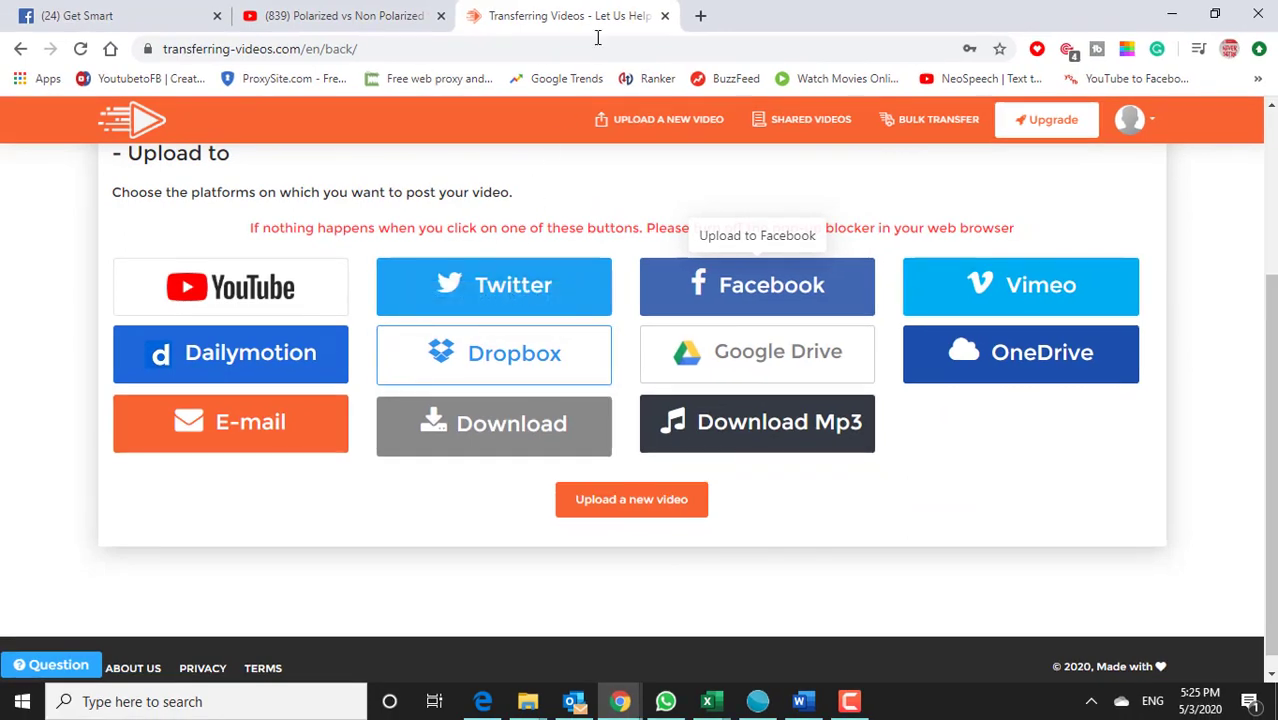
Step: In a new tab, scroll the Daily Humor page to the new post and play its video
{"action": "left_click", "coordinate": [702, 17]}
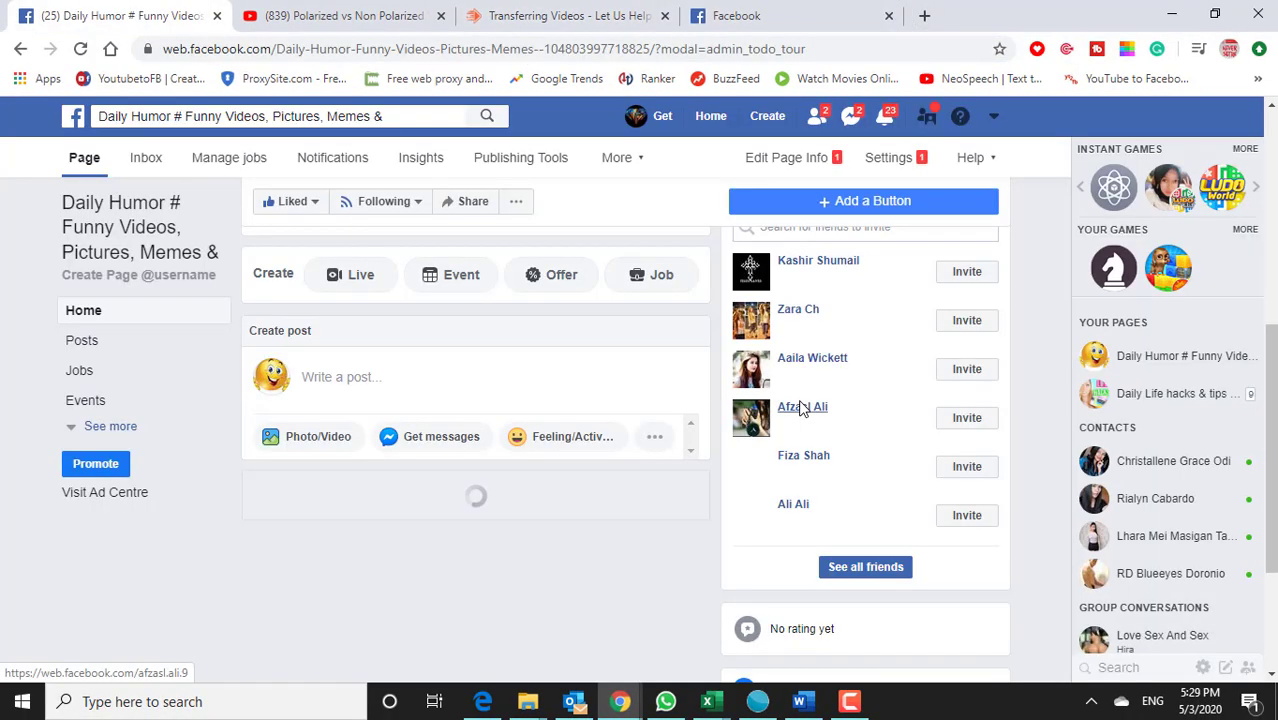
{"action": "scroll", "coordinate": [805, 408], "scroll_direction": "down", "scroll_amount": 1}
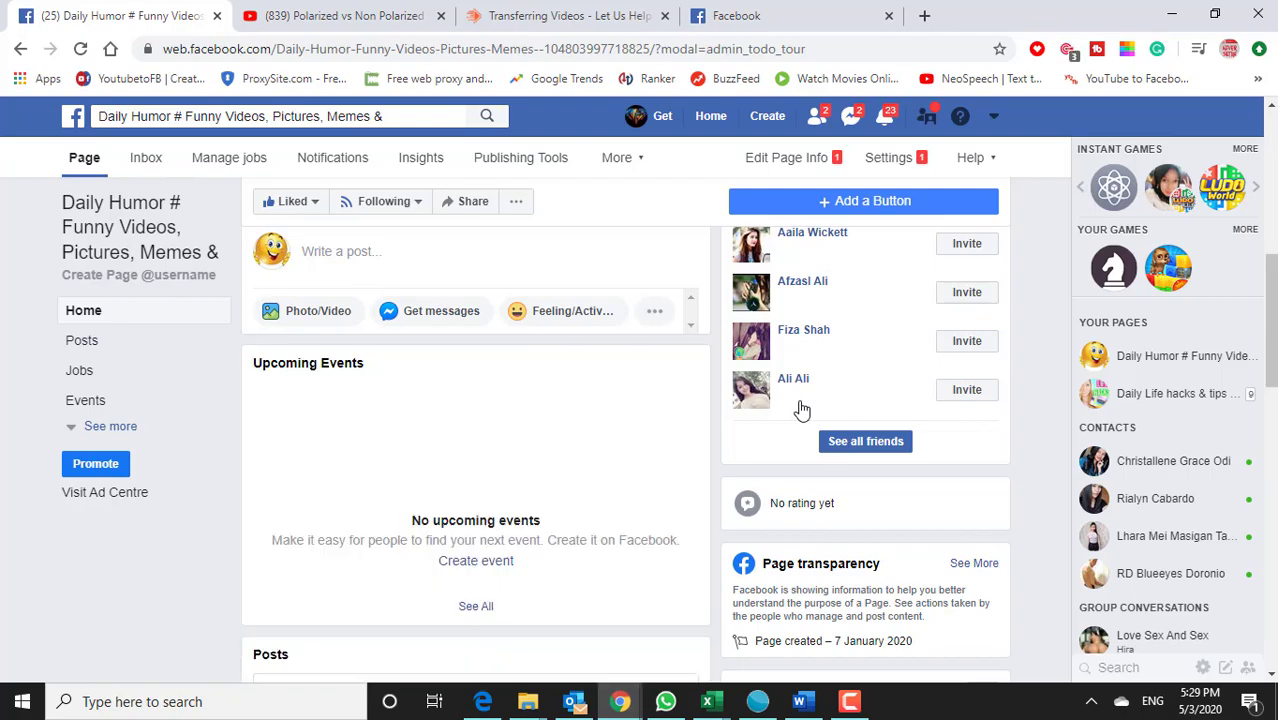
{"action": "scroll", "coordinate": [802, 406], "scroll_direction": "down", "scroll_amount": 5}
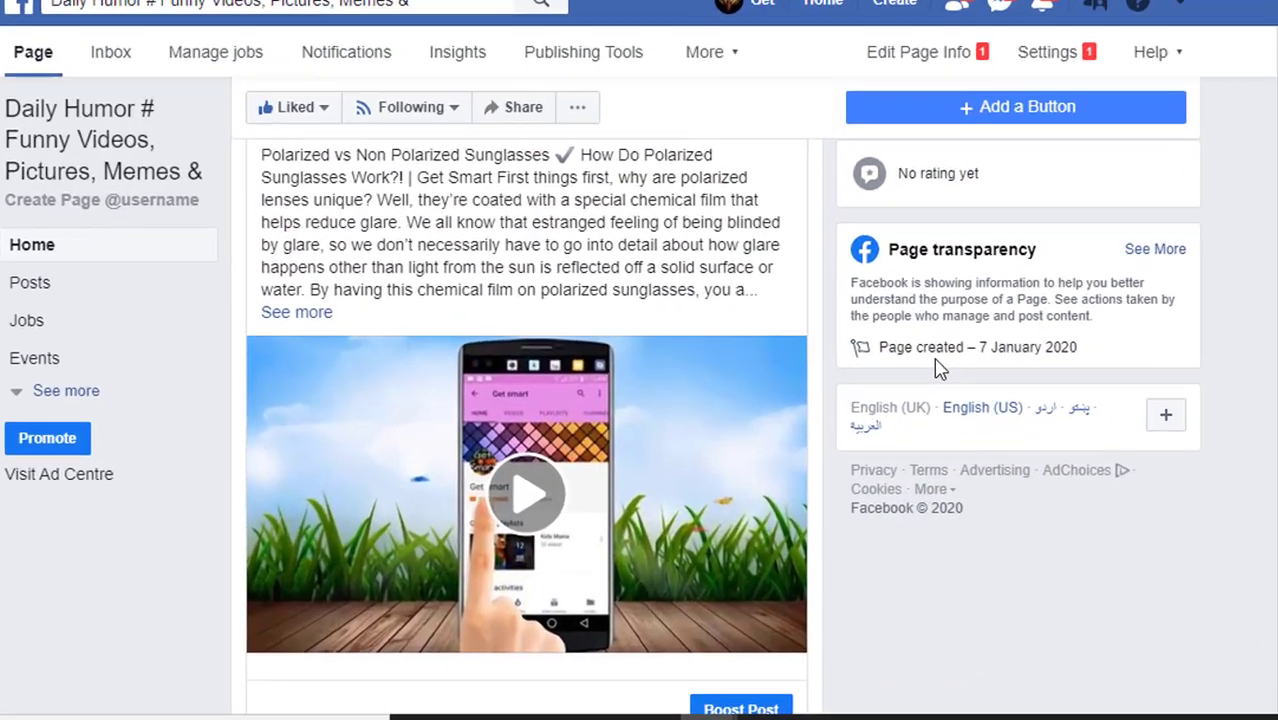
{"action": "scroll", "coordinate": [940, 368], "scroll_direction": "up", "scroll_amount": 3}
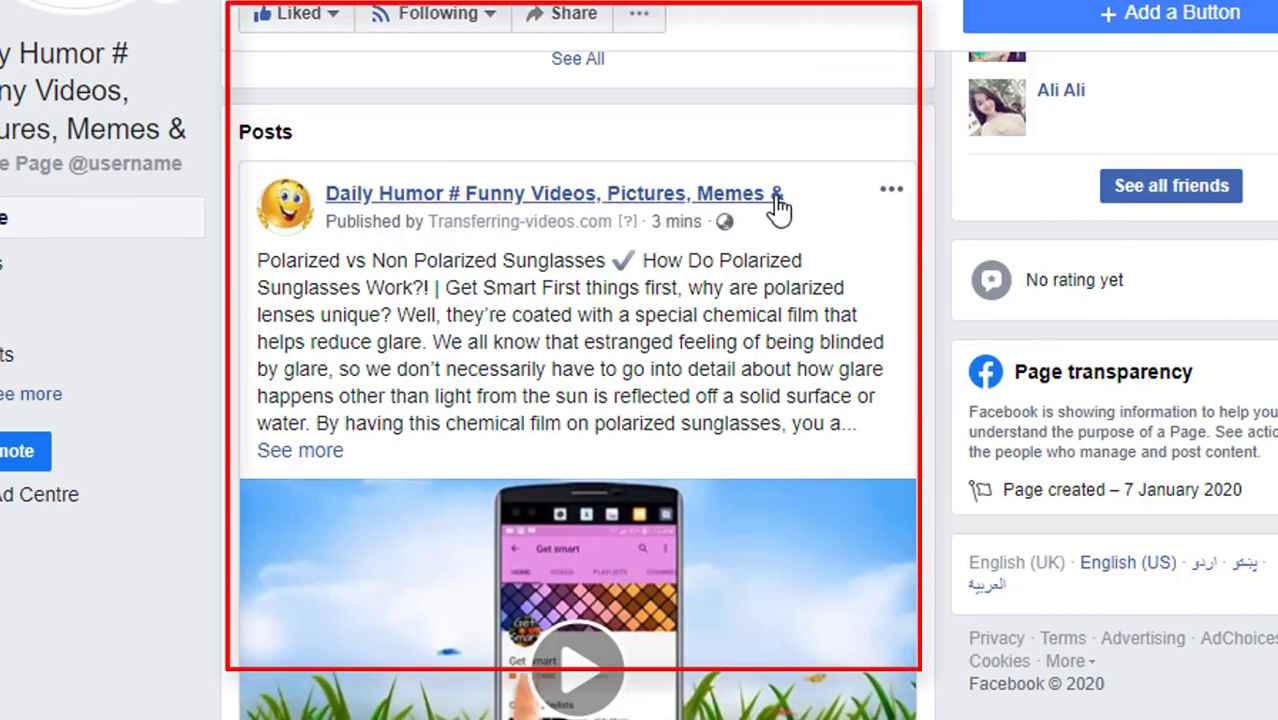
{"action": "scroll", "coordinate": [898, 255], "scroll_direction": "down", "scroll_amount": 4}
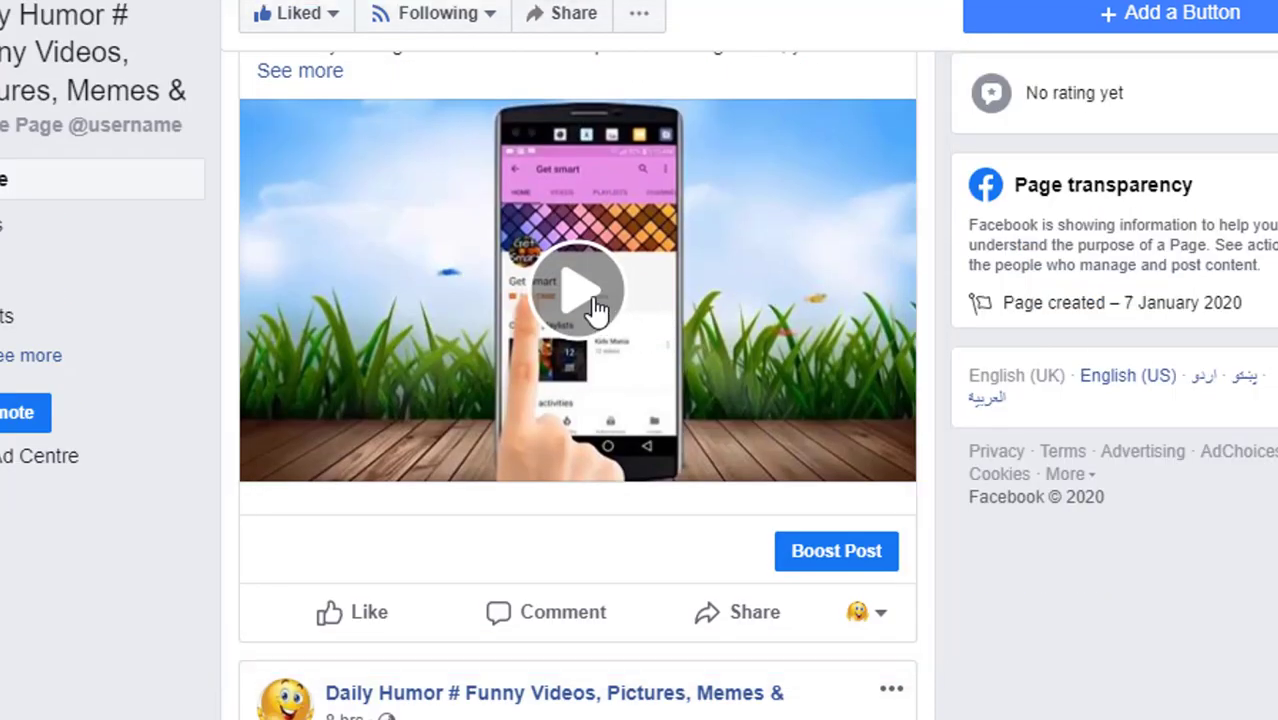
{"action": "left_click", "coordinate": [595, 310]}
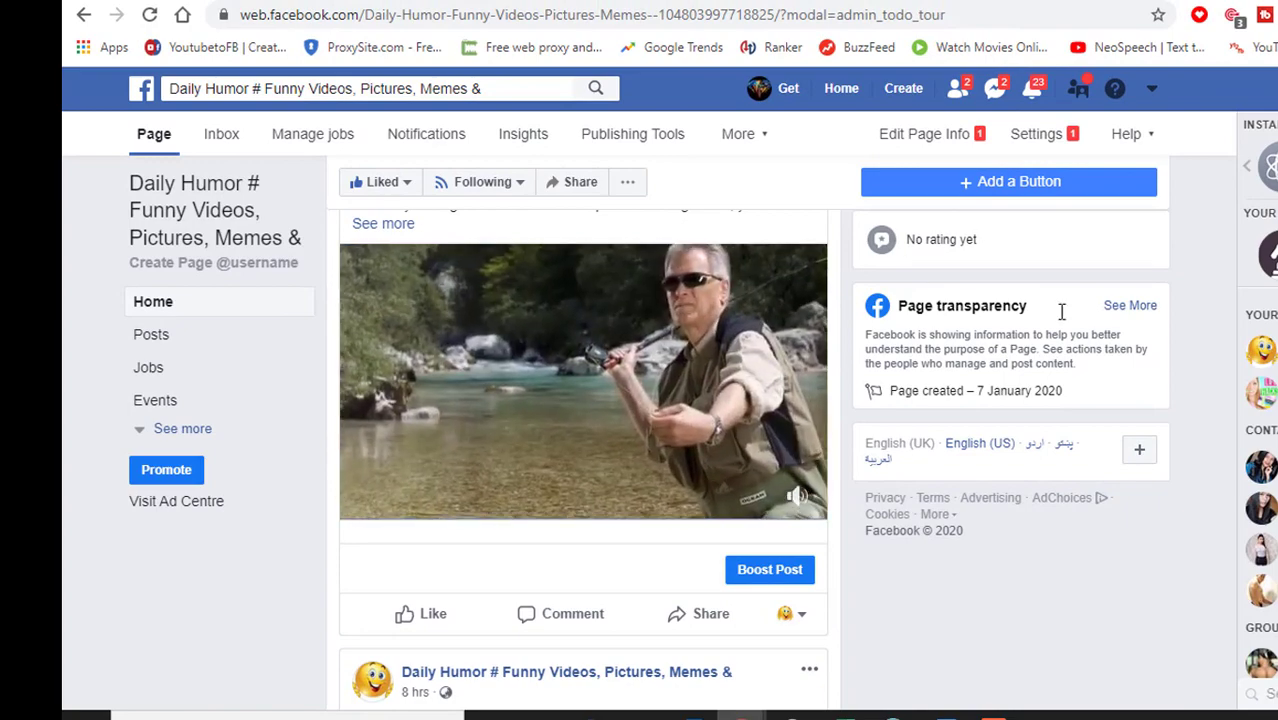
Step: Pause the posted sunglasses video, scroll the page, then resume its playback
{"action": "scroll", "coordinate": [346, 408], "scroll_direction": "down", "scroll_amount": 2}
{"action": "scroll", "coordinate": [346, 408], "scroll_direction": "up", "scroll_amount": 3}
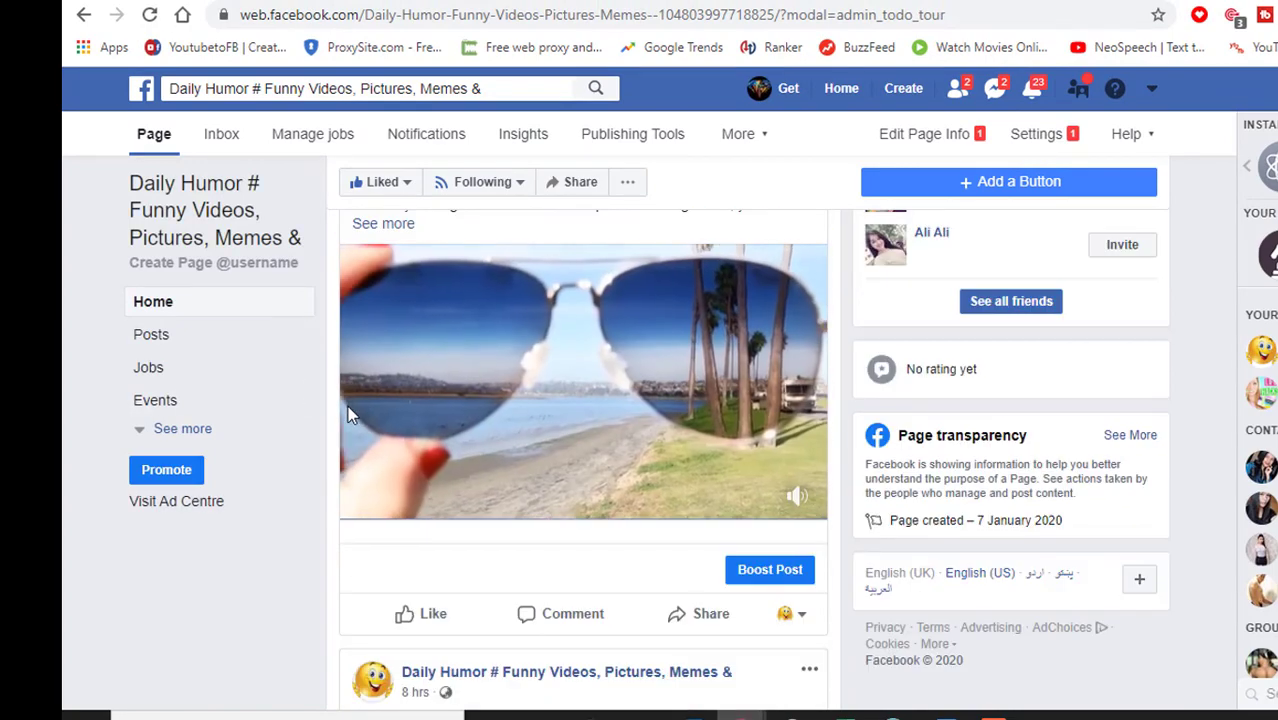
{"action": "left_click", "coordinate": [362, 633]}
{"action": "scroll", "coordinate": [620, 480], "scroll_direction": "down", "scroll_amount": 4}
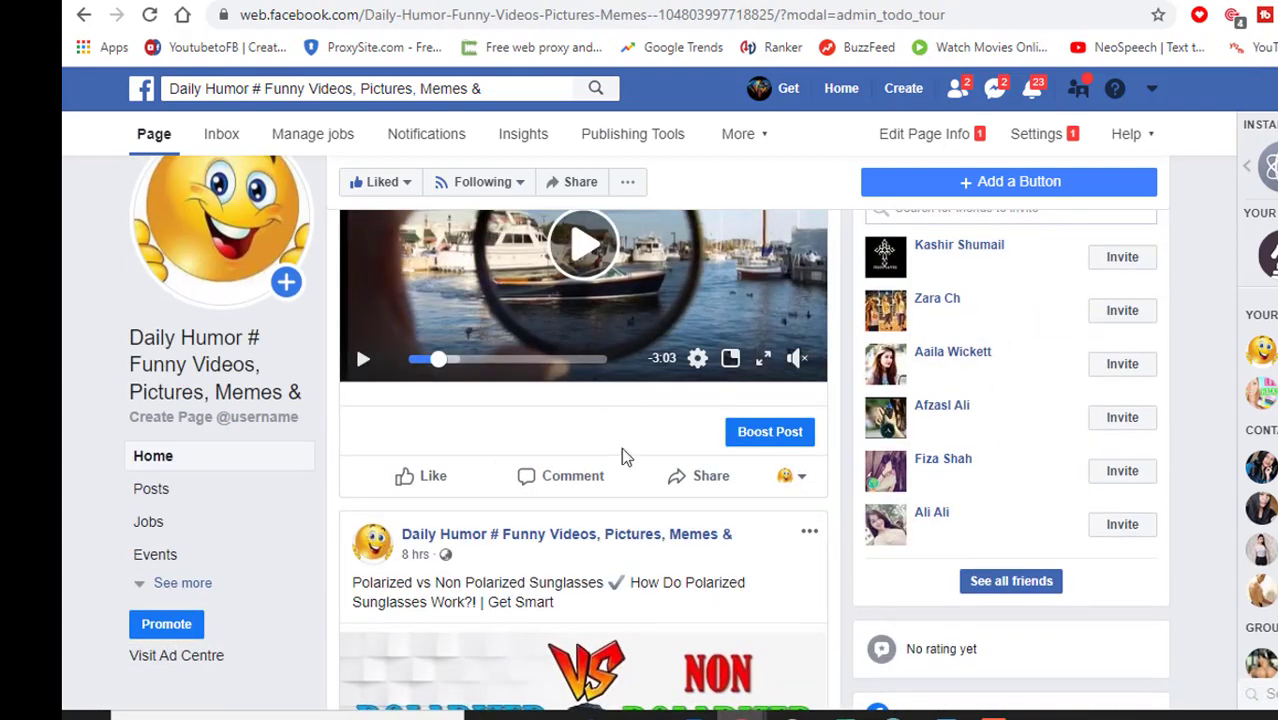
{"action": "scroll", "coordinate": [636, 564], "scroll_direction": "down", "scroll_amount": 1}
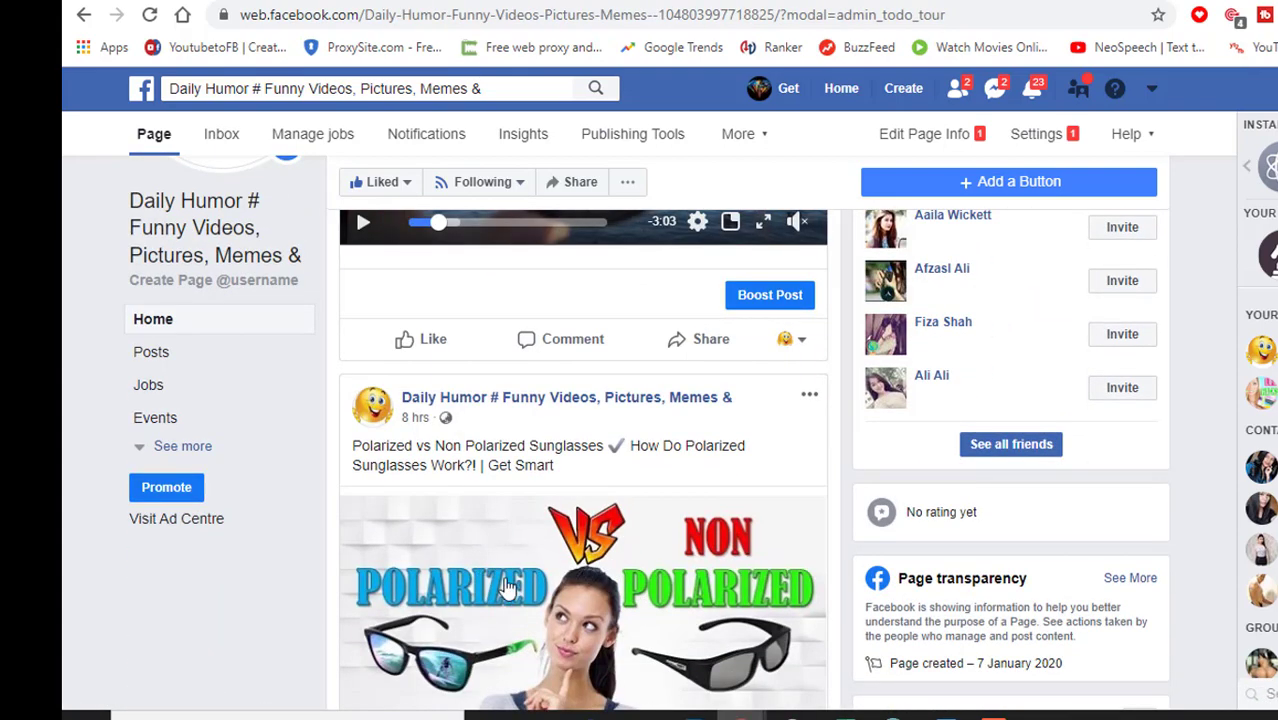
{"action": "scroll", "coordinate": [578, 548], "scroll_direction": "down", "scroll_amount": 3}
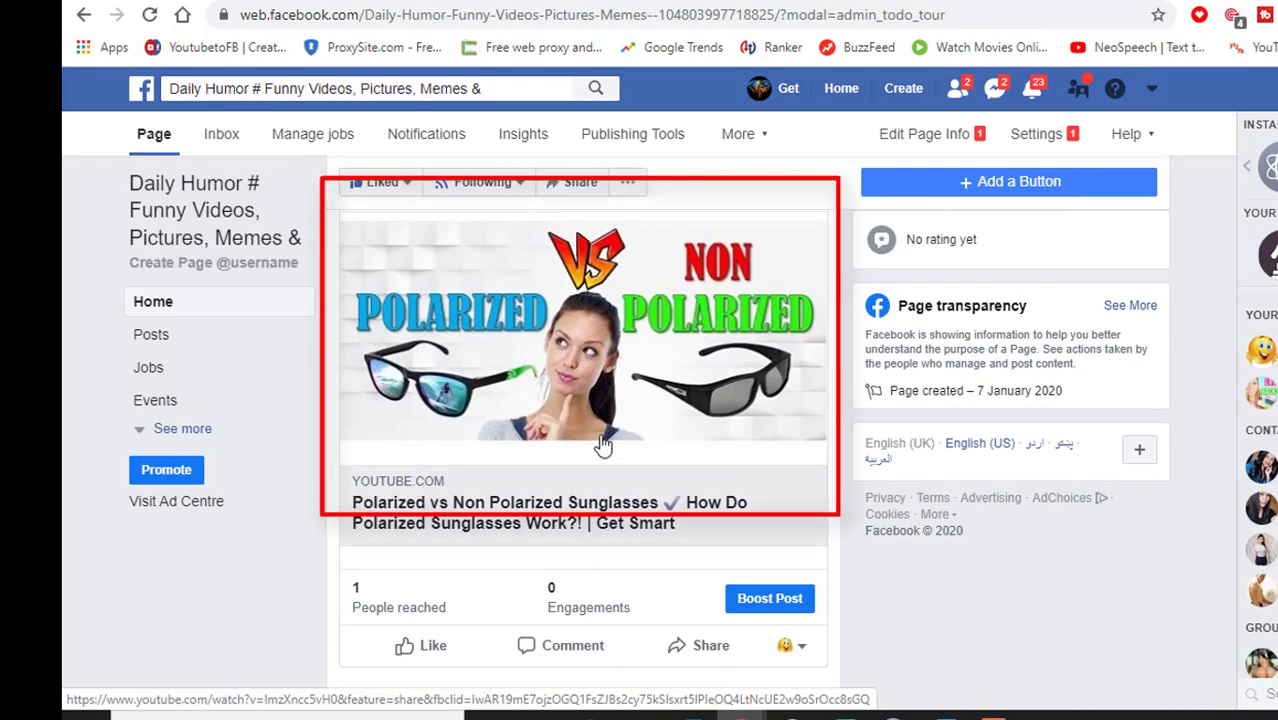
{"action": "scroll", "coordinate": [603, 440], "scroll_direction": "up", "scroll_amount": 8}
{"action": "scroll", "coordinate": [600, 410], "scroll_direction": "down", "scroll_amount": 4}
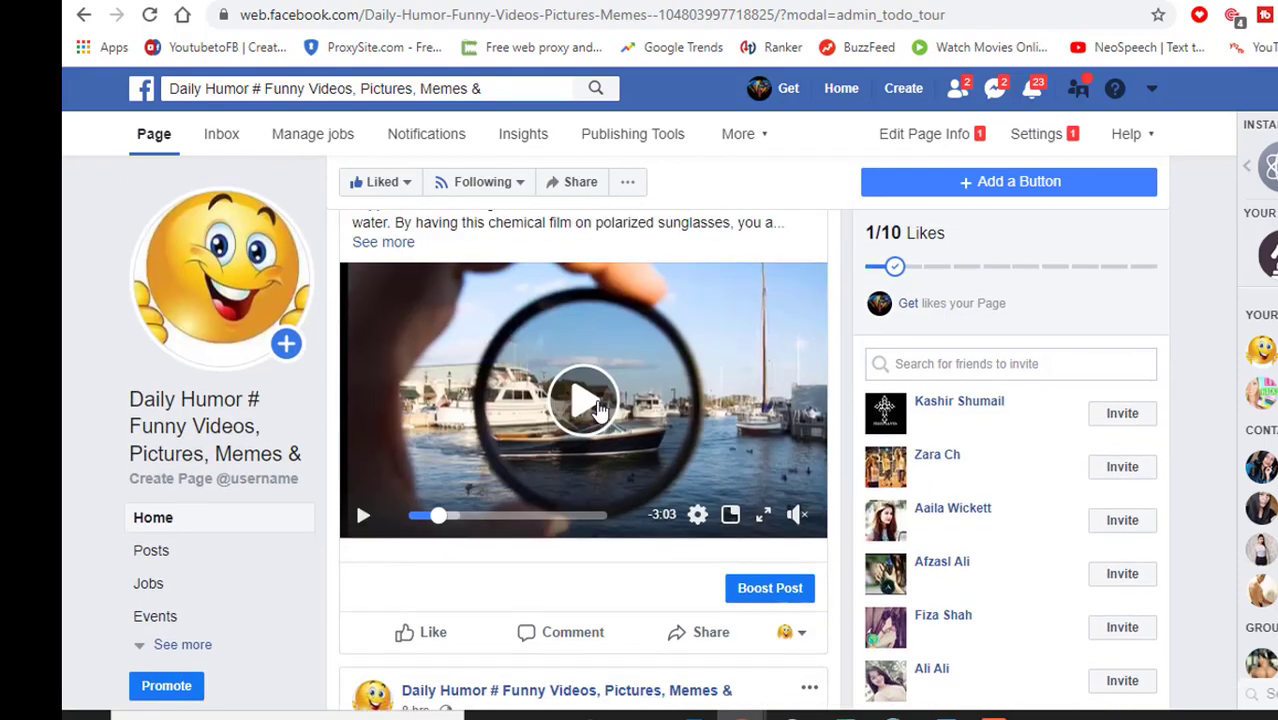
{"action": "scroll", "coordinate": [597, 408], "scroll_direction": "up", "scroll_amount": 3}
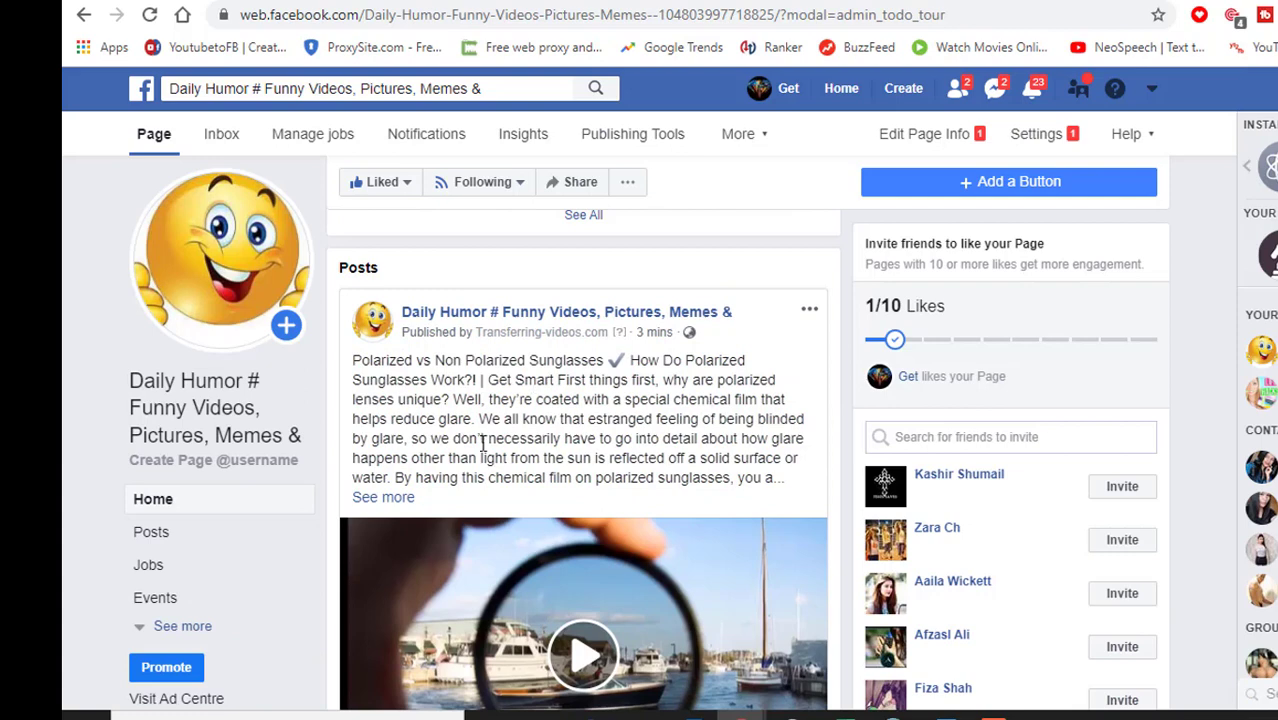
{"action": "scroll", "coordinate": [650, 450], "scroll_direction": "down", "scroll_amount": 2}
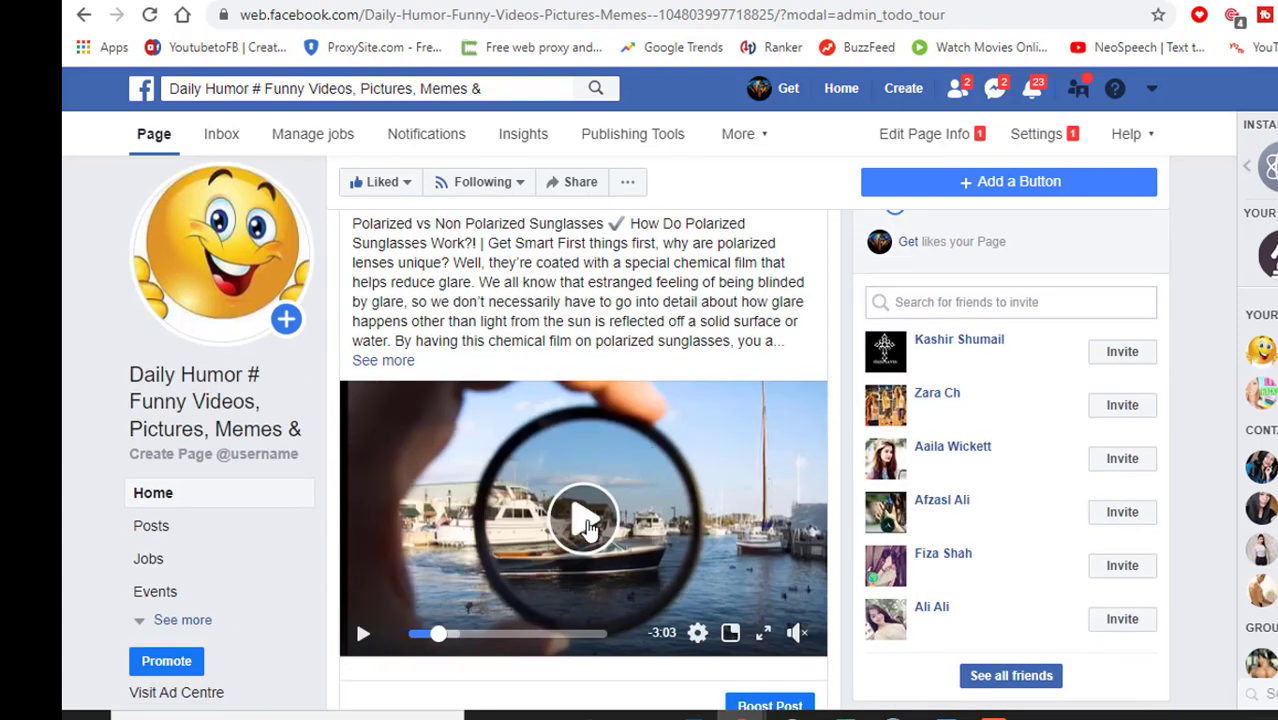
{"action": "left_click", "coordinate": [589, 527]}
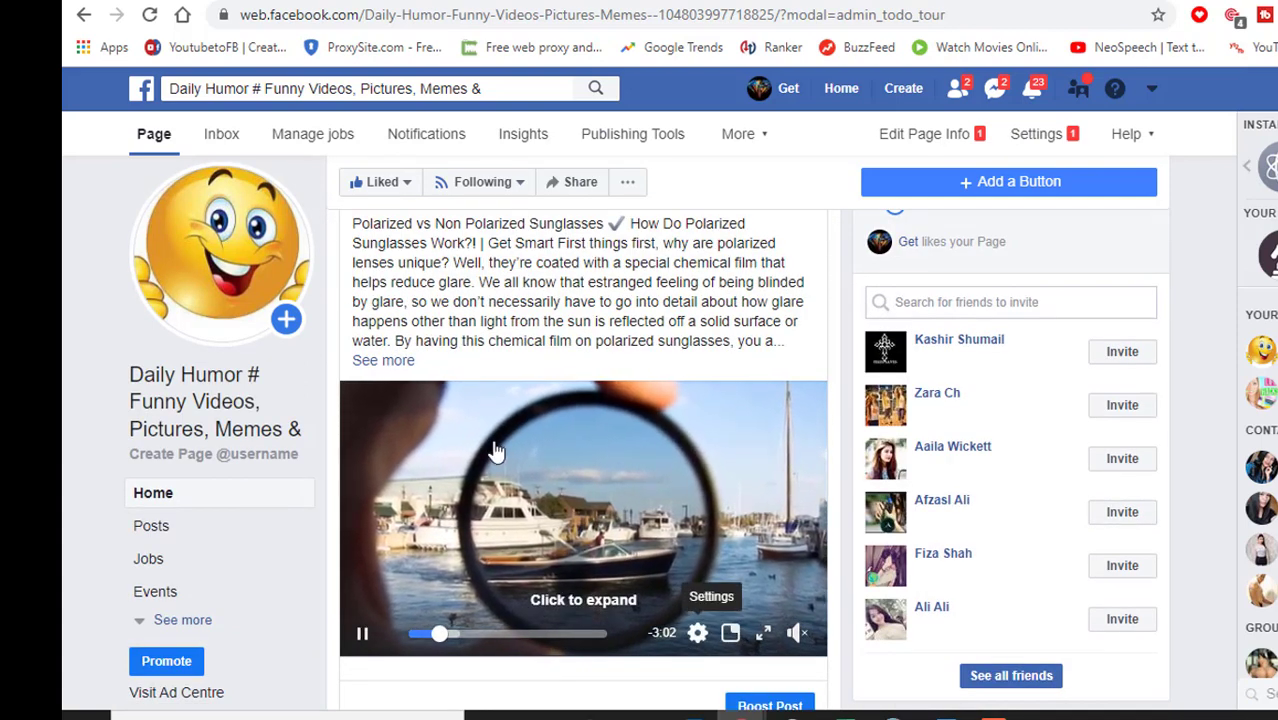